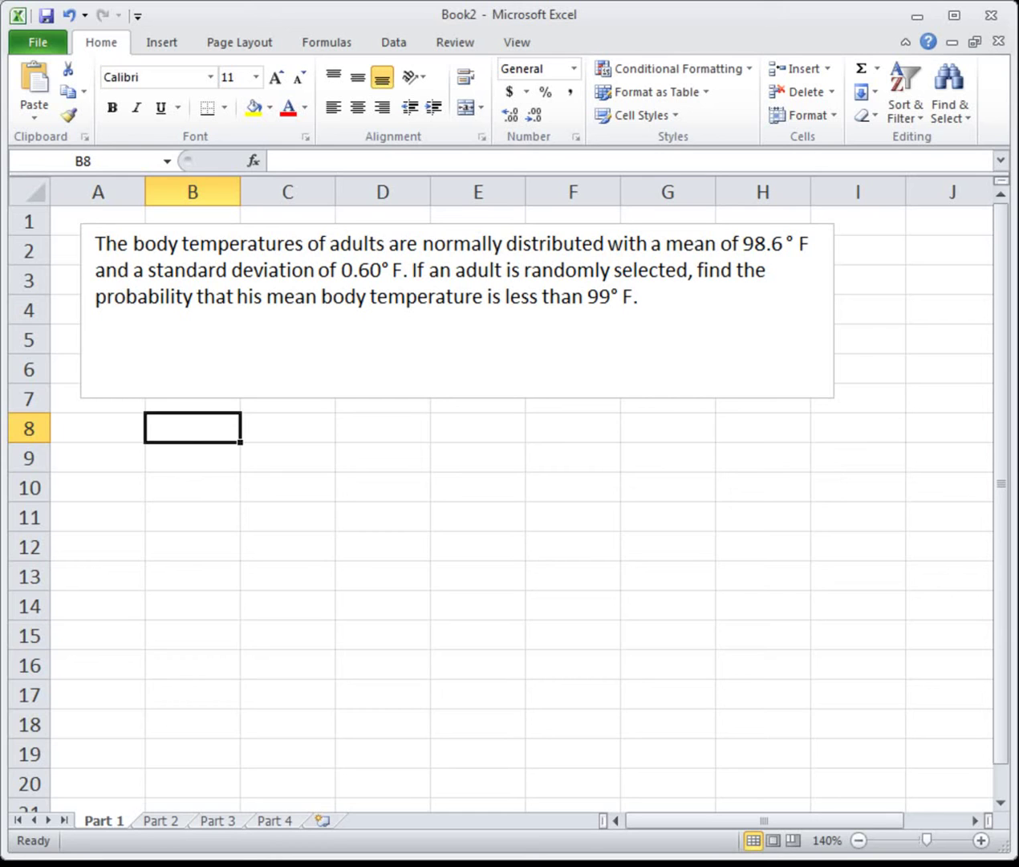
# Label cell B8 on the Part 1 sheet as P(X<99)
pyautogui.write('P(X')
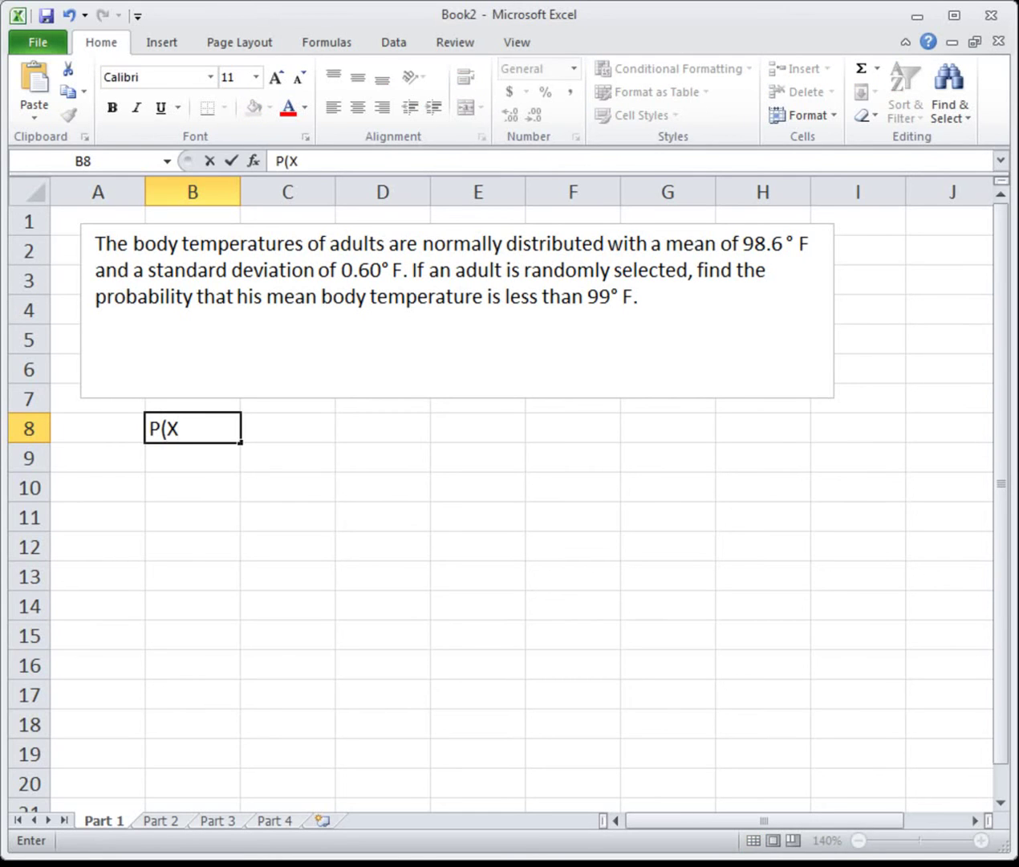
pyautogui.write('<99)')
pyautogui.press('Tab')
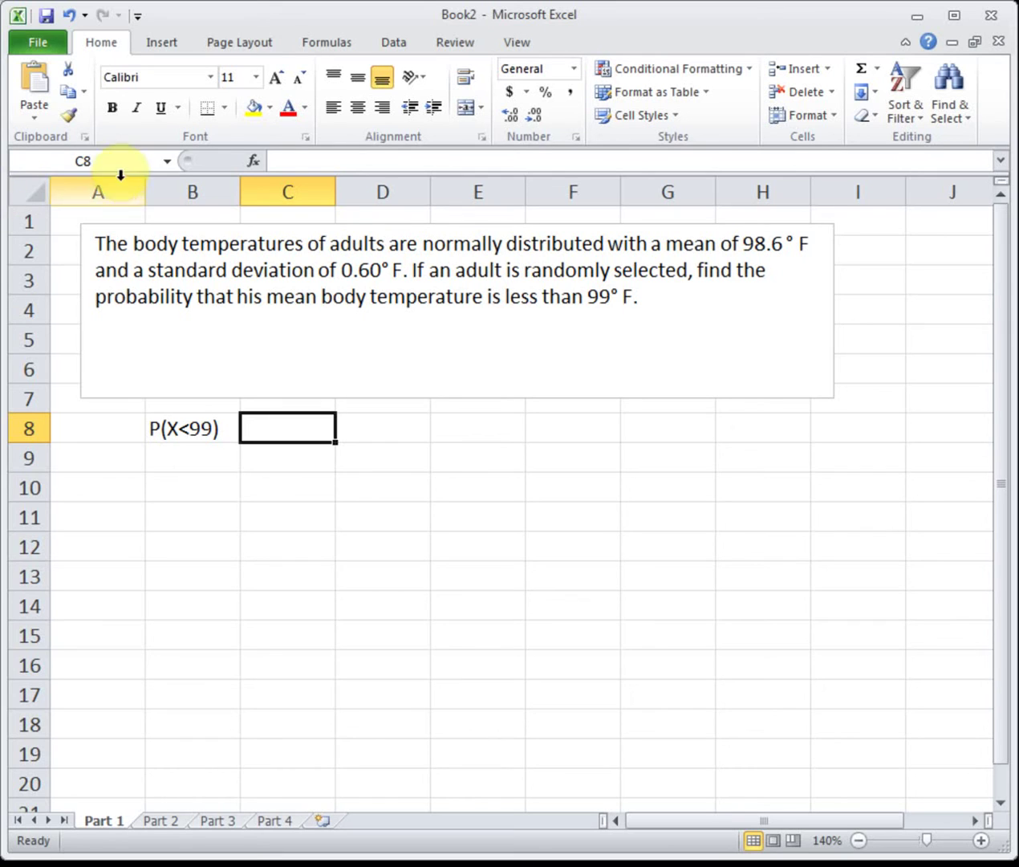
# Insert the statistical function NORM.DIST into cell C8, beside the P(X<99) label
pyautogui.click(254, 161)
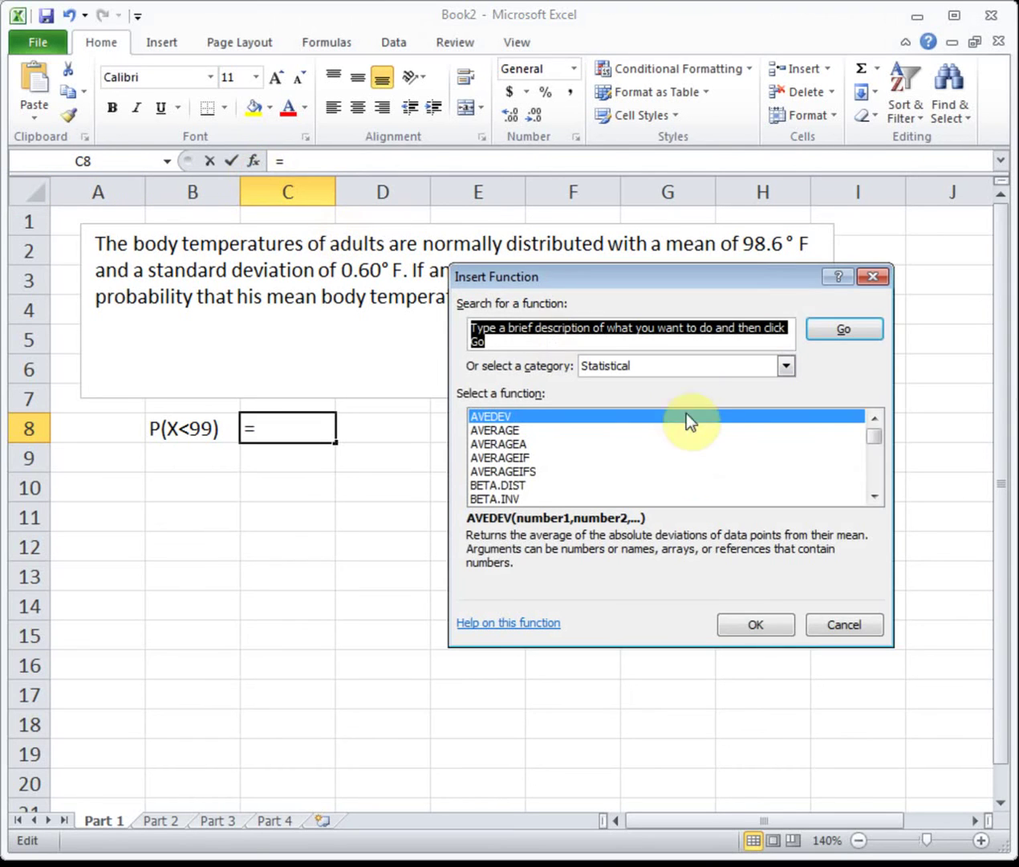
pyautogui.moveTo(875, 440); pyautogui.dragTo(876, 466)
pyautogui.click(551, 464)
pyautogui.click(737, 622)
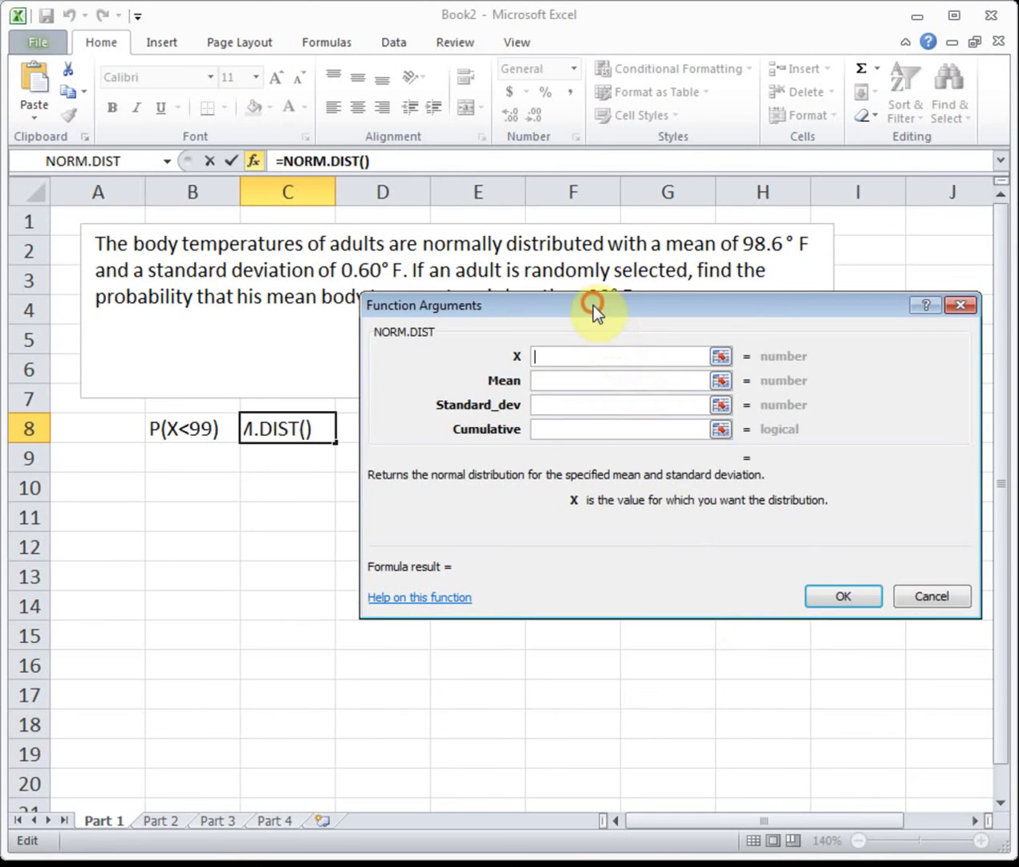
# Fill in the NORM.DIST arguments with X 99, mean 98.6, standard deviation 0.6 and cumulative true, and accept the formula
pyautogui.moveTo(588, 303); pyautogui.dragTo(592, 360)
pyautogui.click(588, 416)
pyautogui.write('99')
pyautogui.press('Tab')
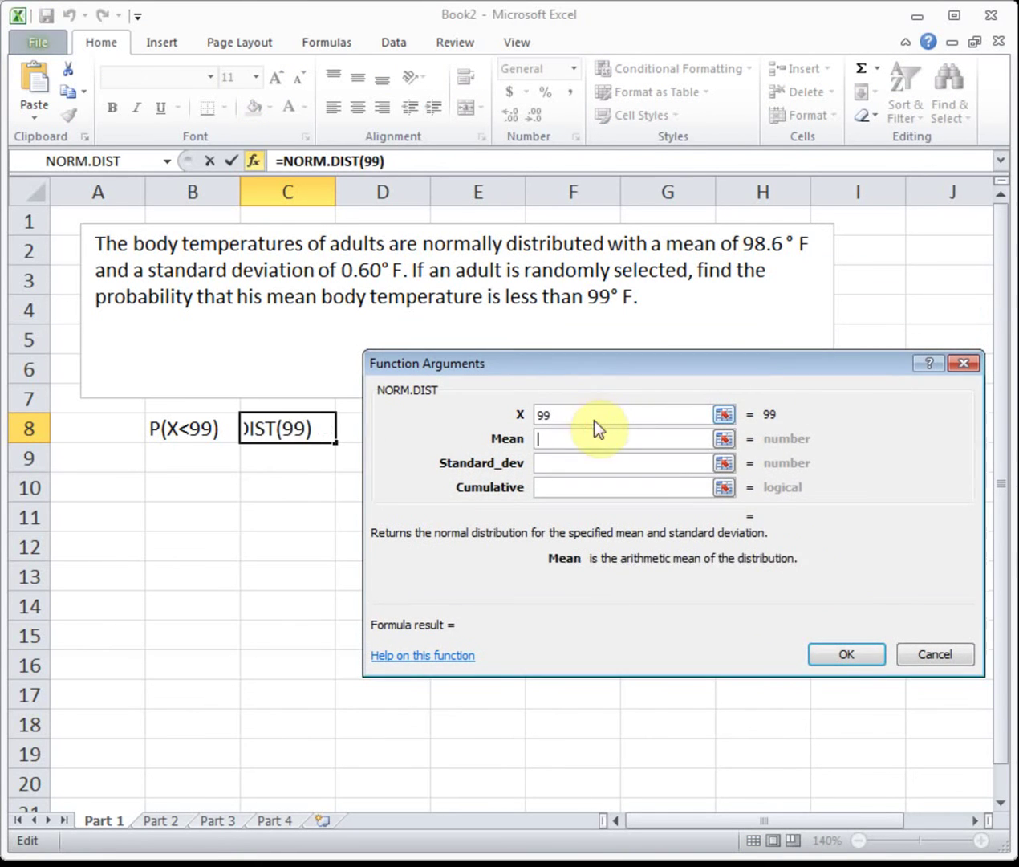
pyautogui.write('98.6')
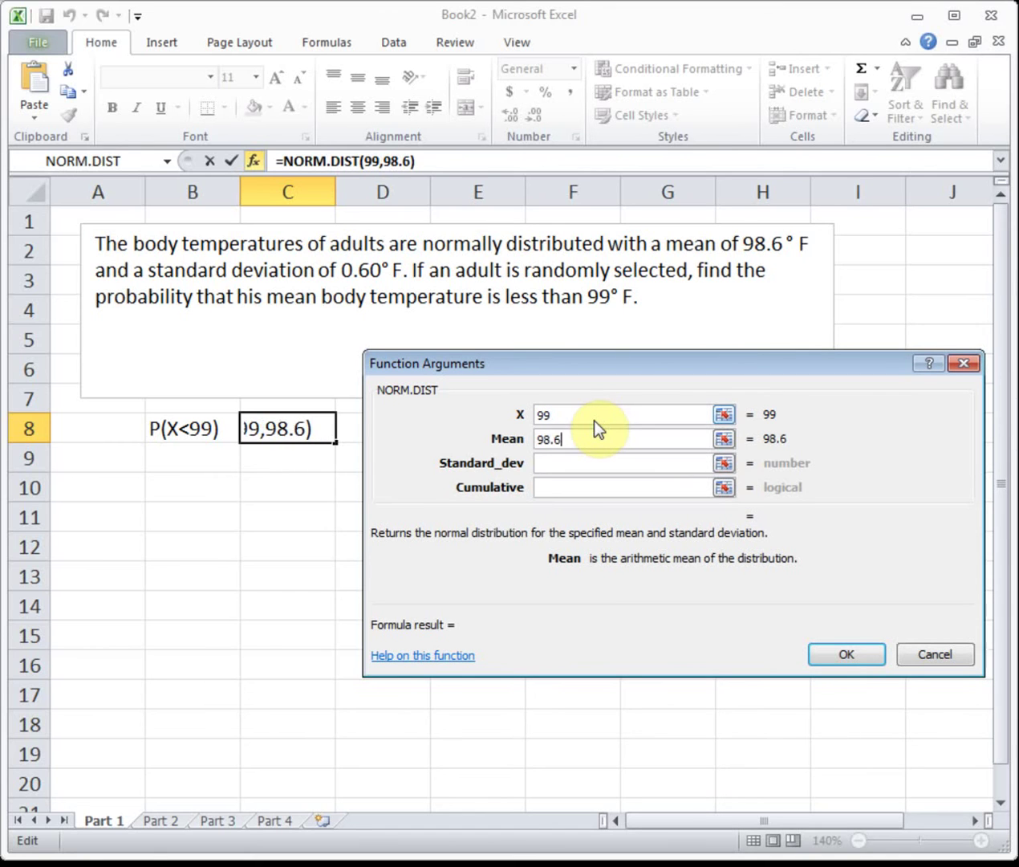
pyautogui.press('Tab')
pyautogui.write('0.6')
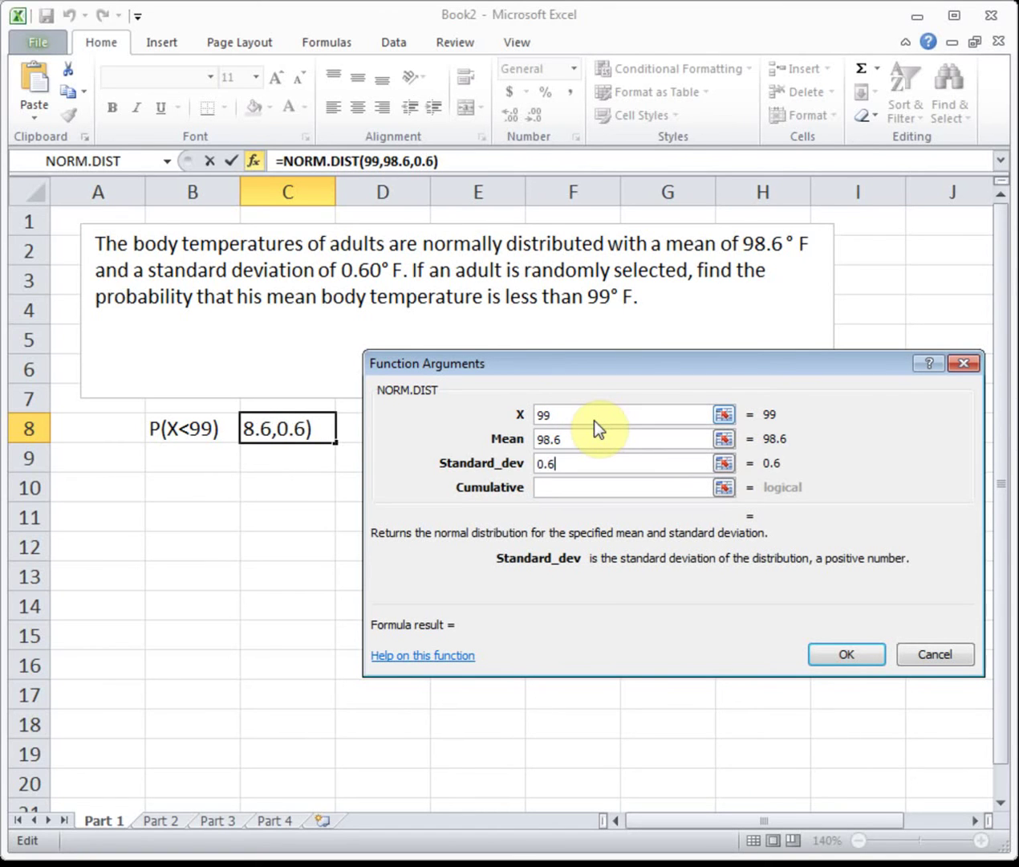
pyautogui.press('Tab')
pyautogui.write('true')
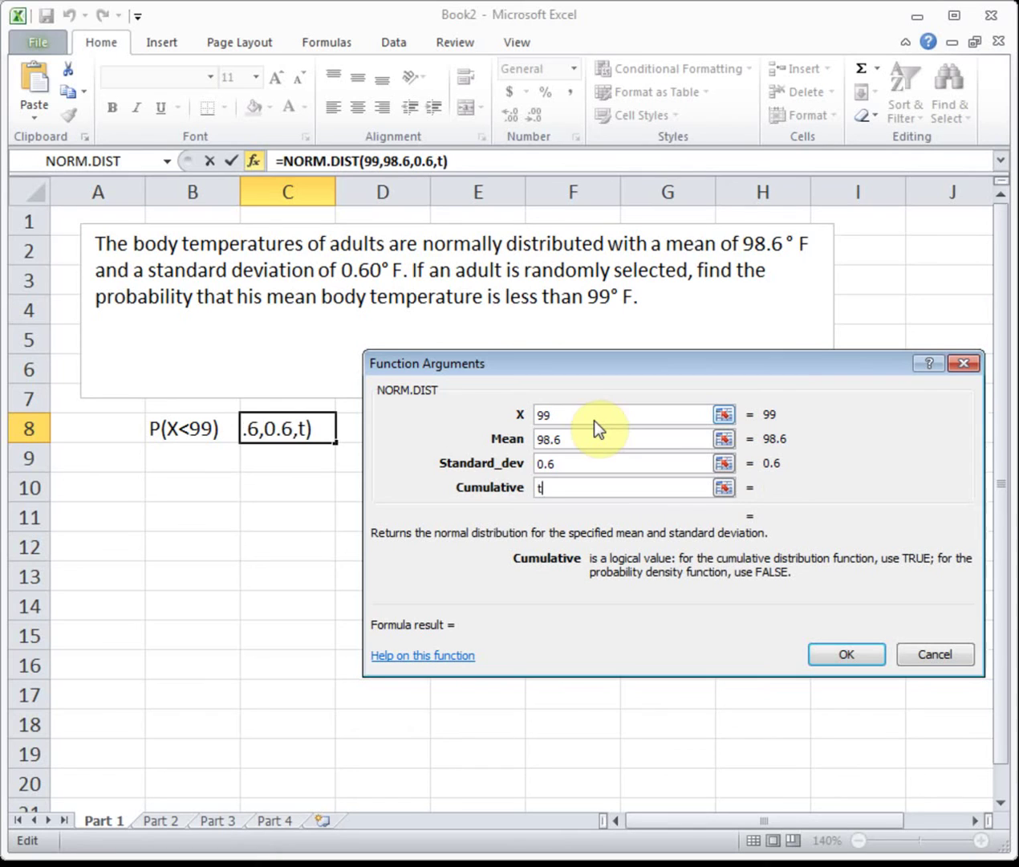
pyautogui.click(840, 650)
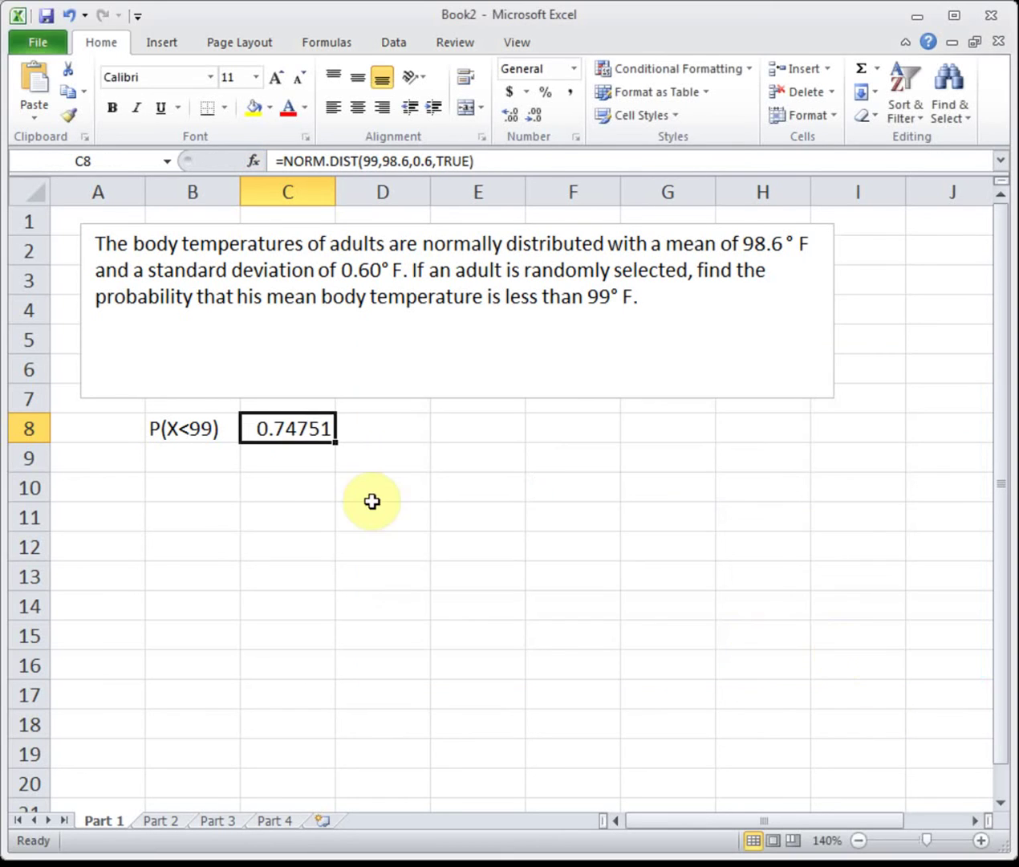
pyautogui.click(281, 460)
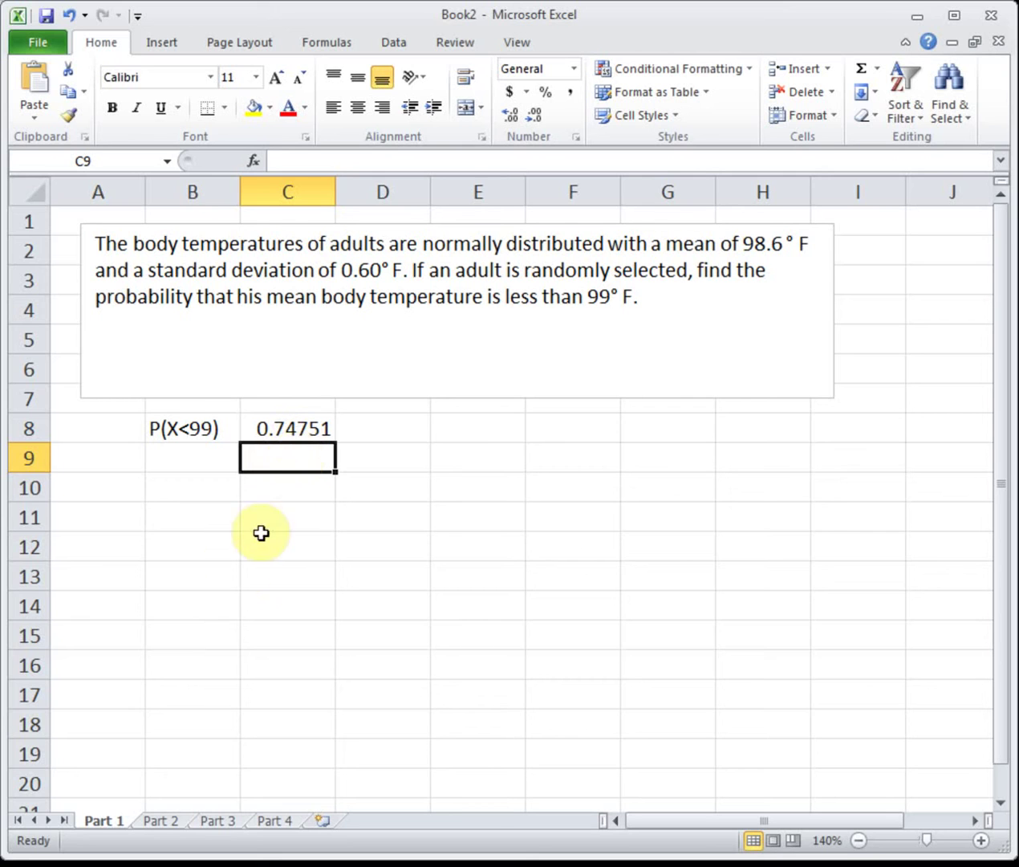
# On the Part 2 sheet, label cell B8 as P(X-bar <99)
pyautogui.click(170, 820)
pyautogui.click(165, 434)
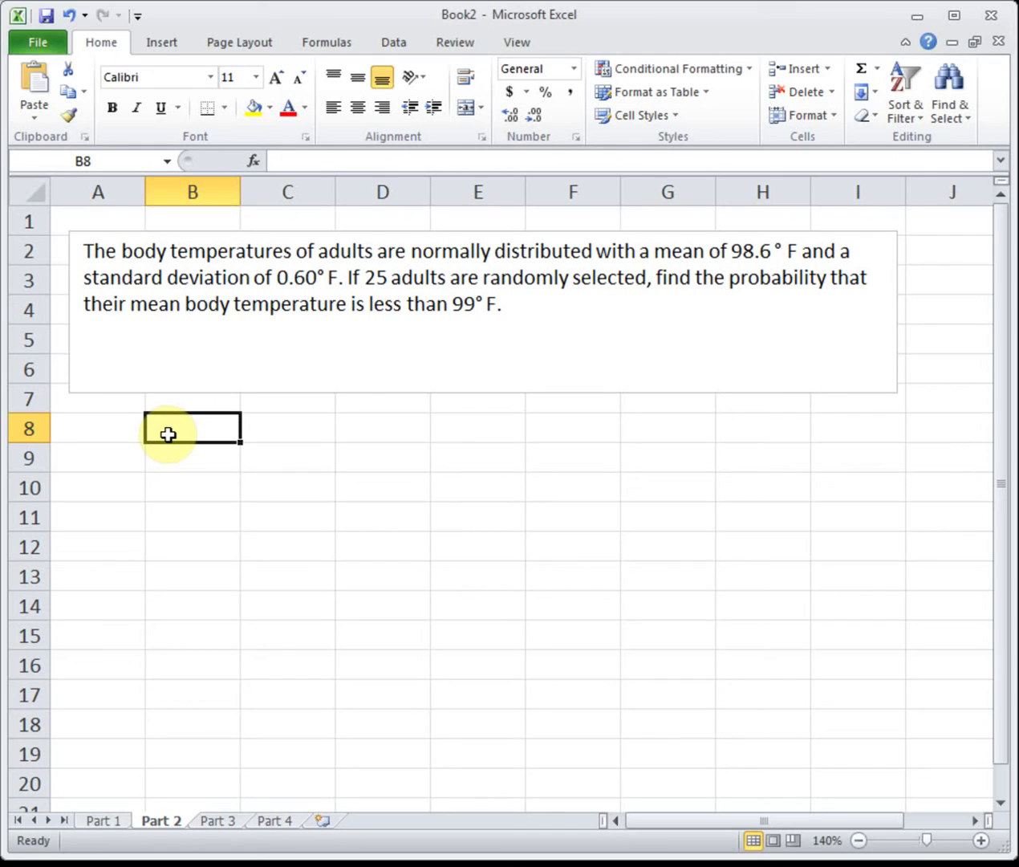
pyautogui.write('P(')
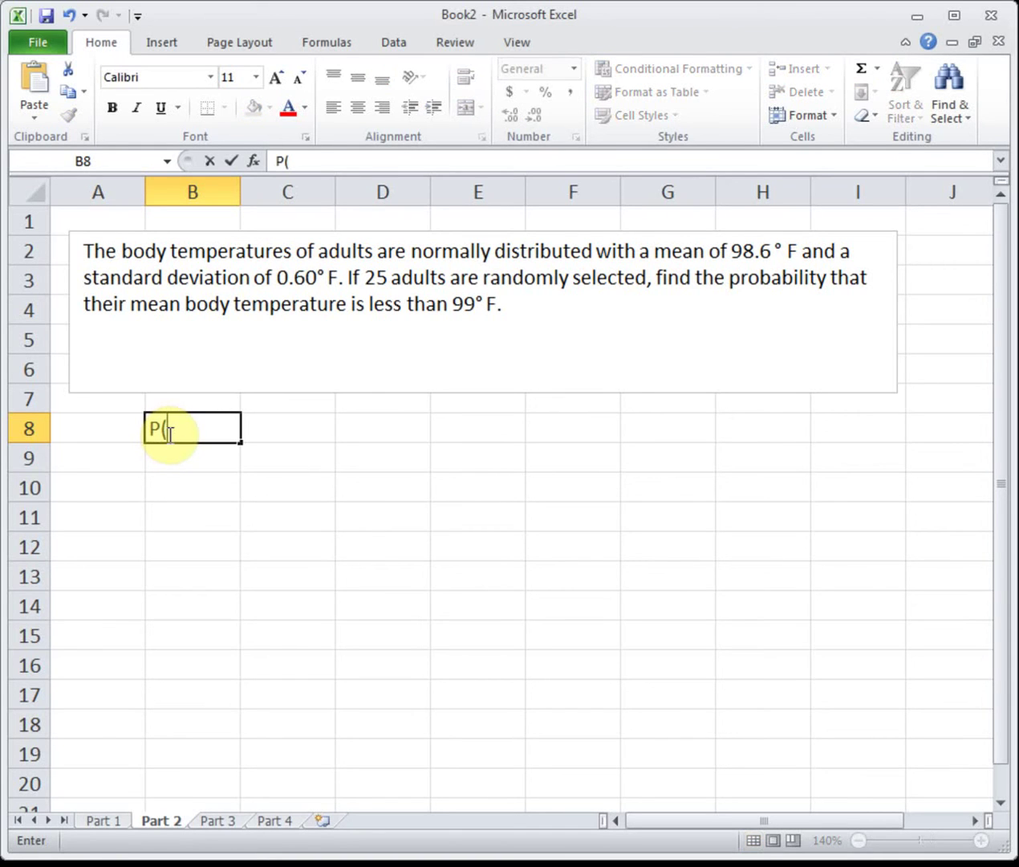
pyautogui.write('x')
pyautogui.press('BackSpace')
pyautogui.write('X-b')
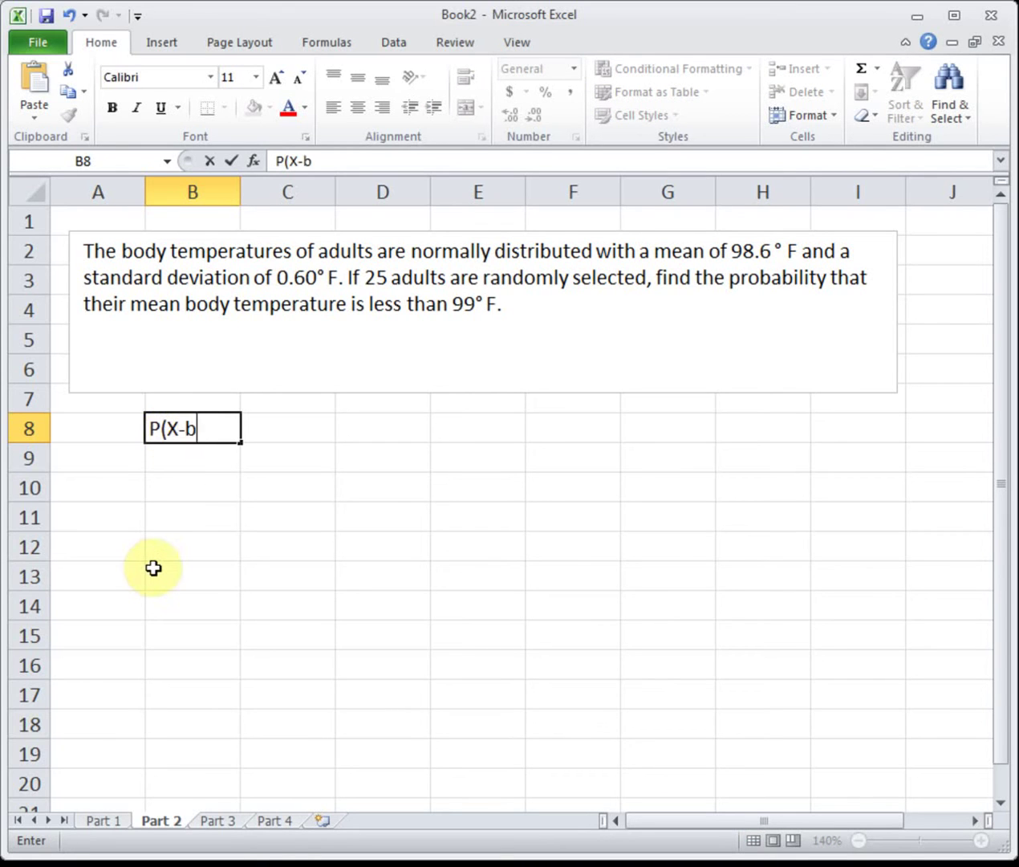
pyautogui.write('ar  <99)')
pyautogui.press('Return')
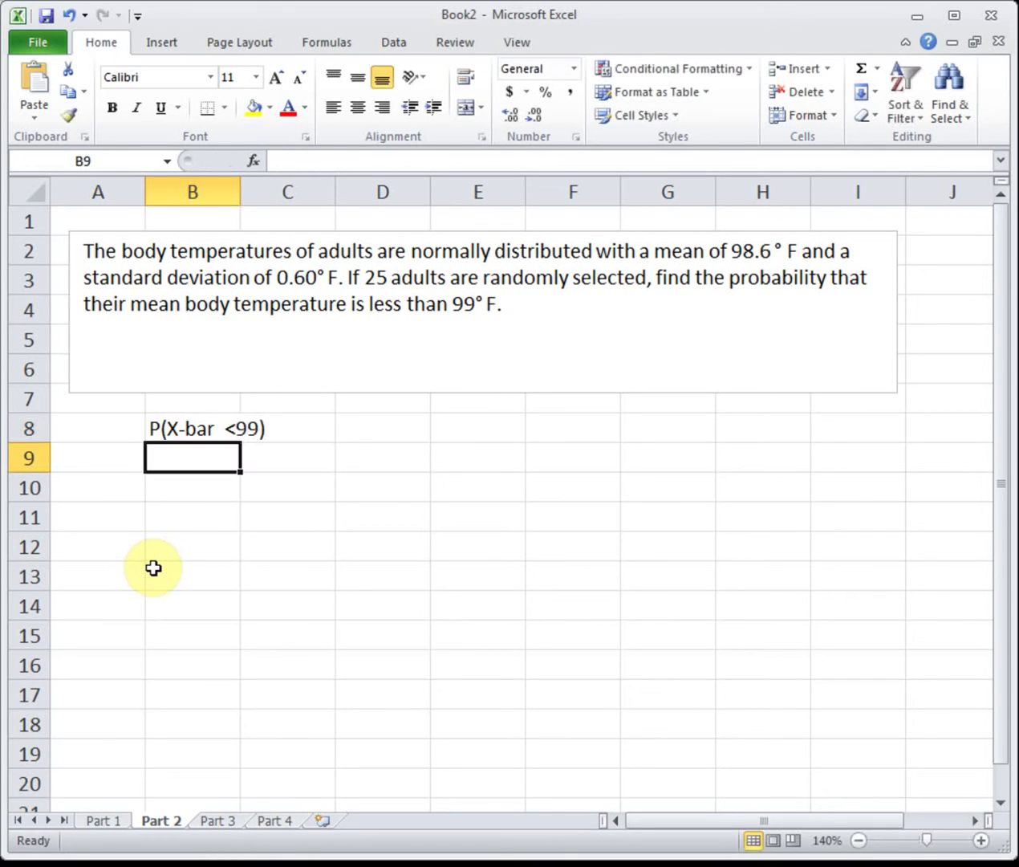
# Remove the spaces from the B8 label to make it P(X-bar<99), and fit column B's width to its content
pyautogui.click(220, 428)
pyautogui.click(329, 161)
pyautogui.press('BackSpace')
pyautogui.click(314, 513)
pyautogui.click(237, 427)
pyautogui.click(329, 161)
pyautogui.press('BackSpace')
pyautogui.press('Return')
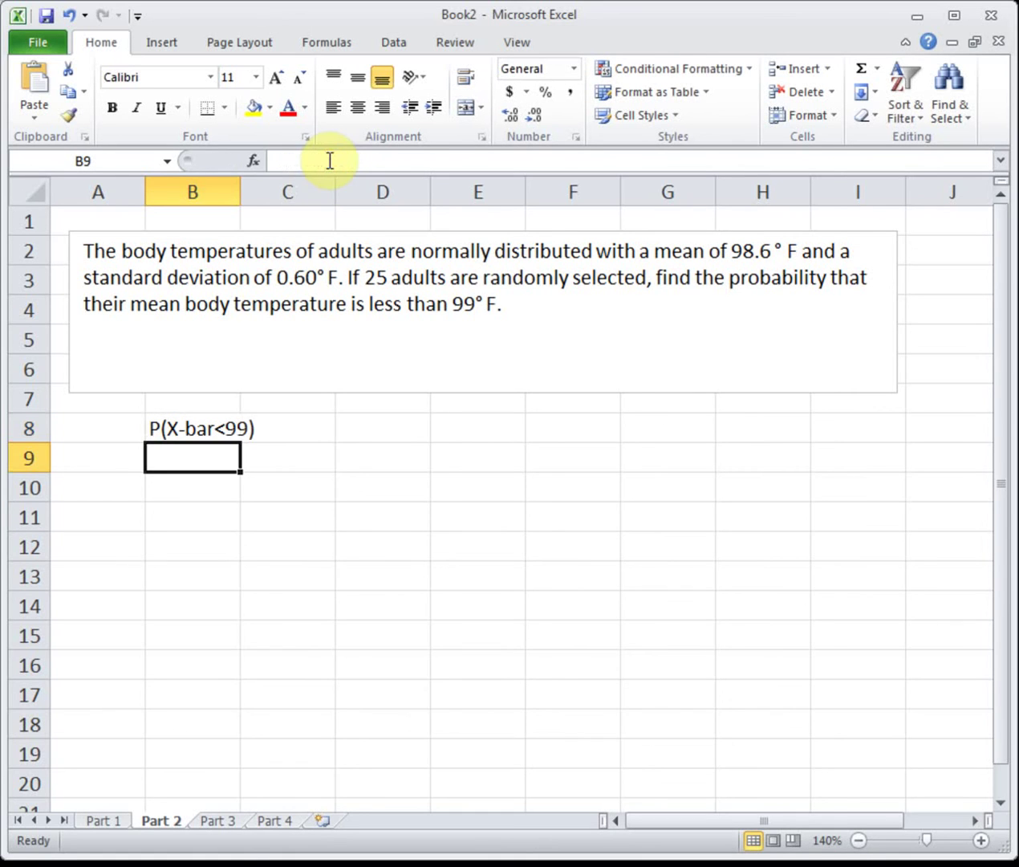
pyautogui.doubleClick(239, 189)
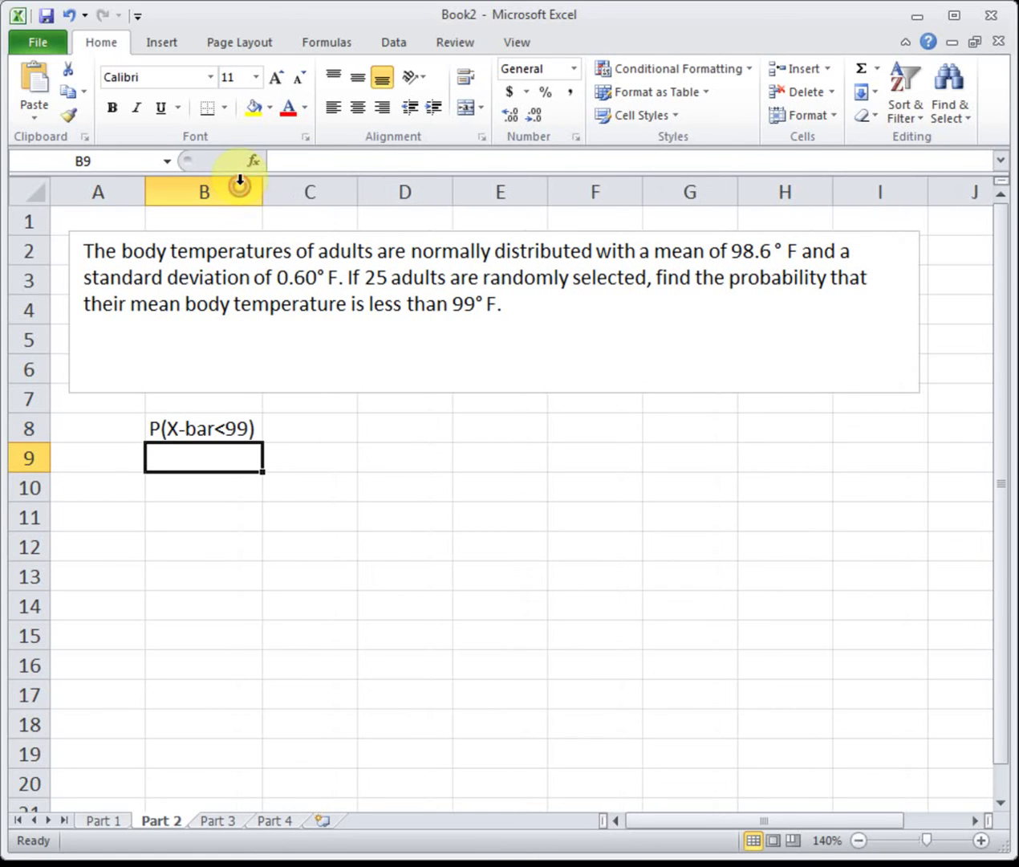
# Enter the labels mu_x_bar in cell B11 and sigma_x_bar in cell B12
pyautogui.click(310, 431)
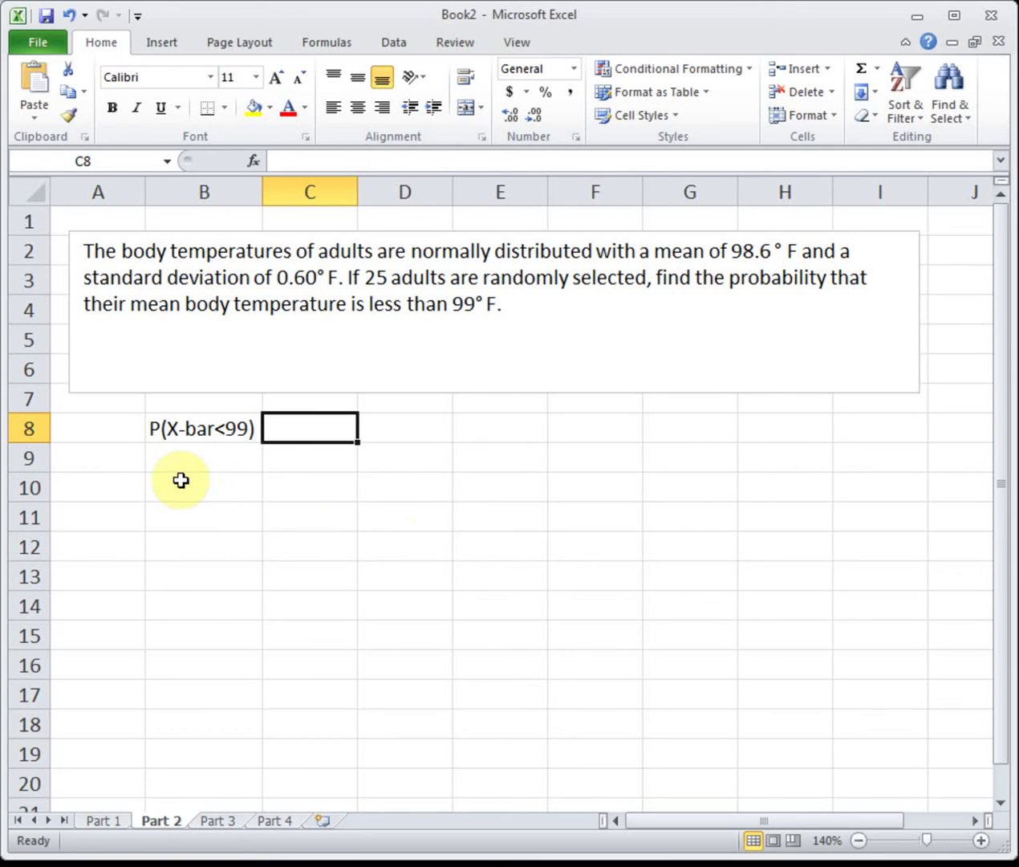
pyautogui.click(177, 511)
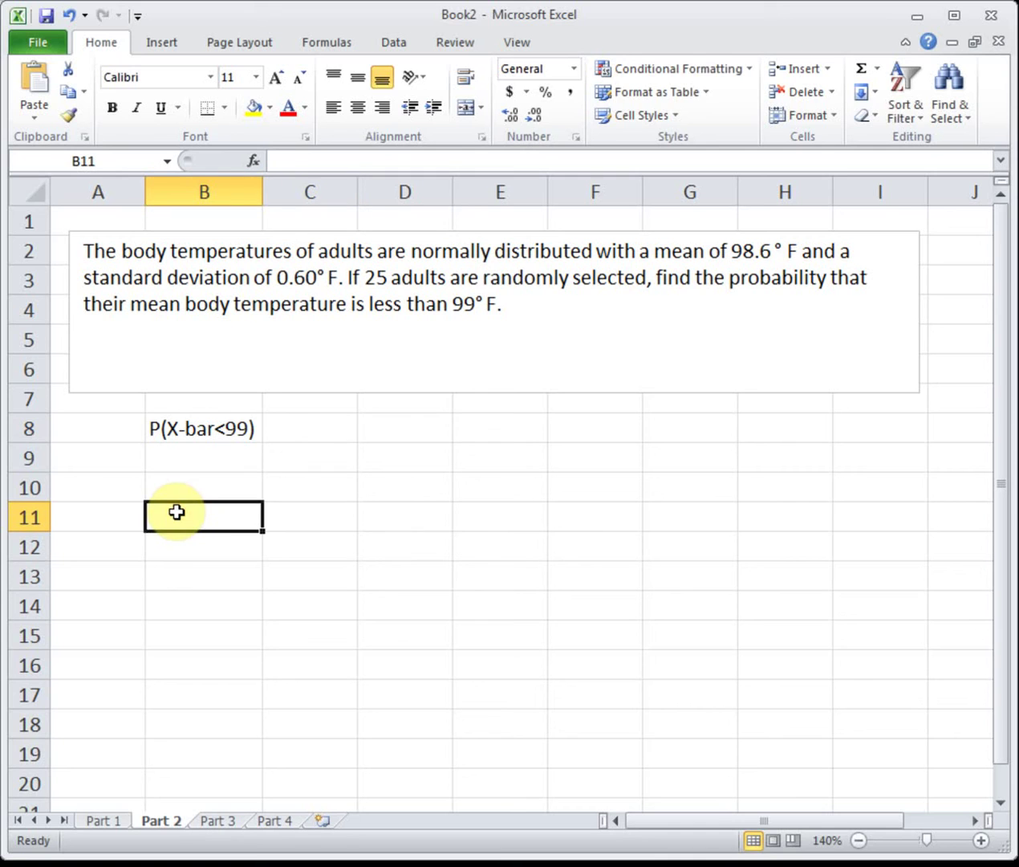
pyautogui.write('mu_')
pyautogui.write('x_bar')
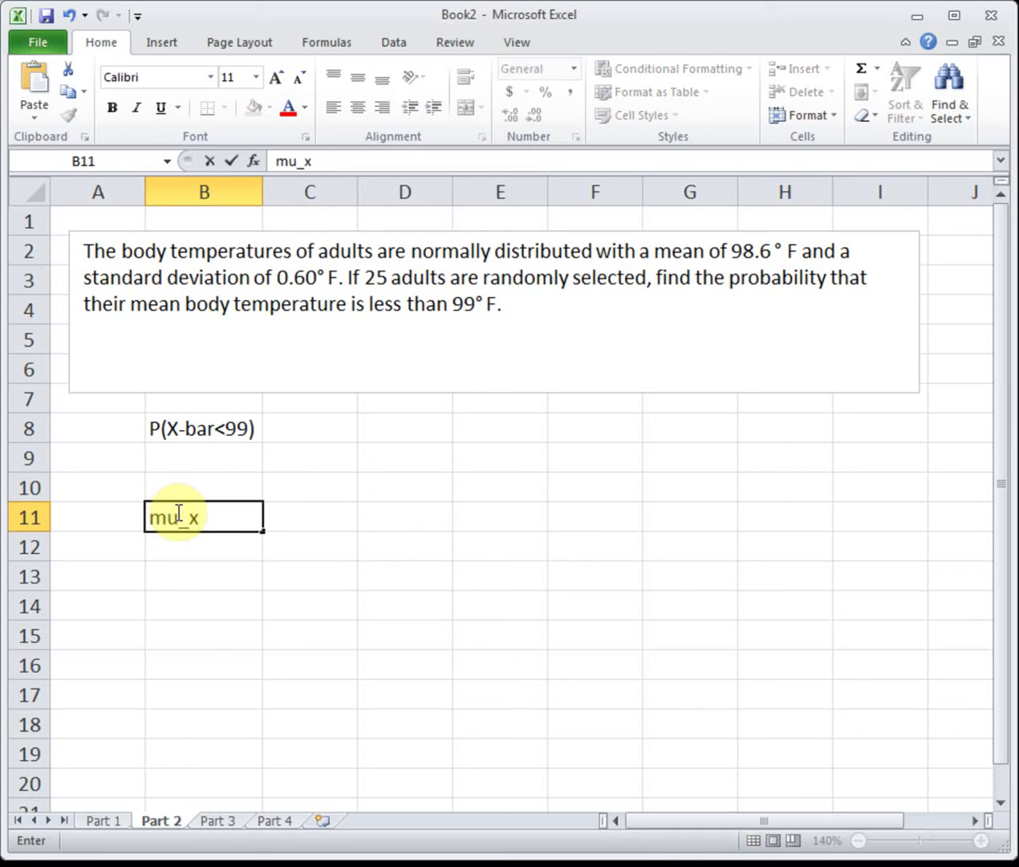
pyautogui.press('Return')
pyautogui.write('sigma_x_bar')
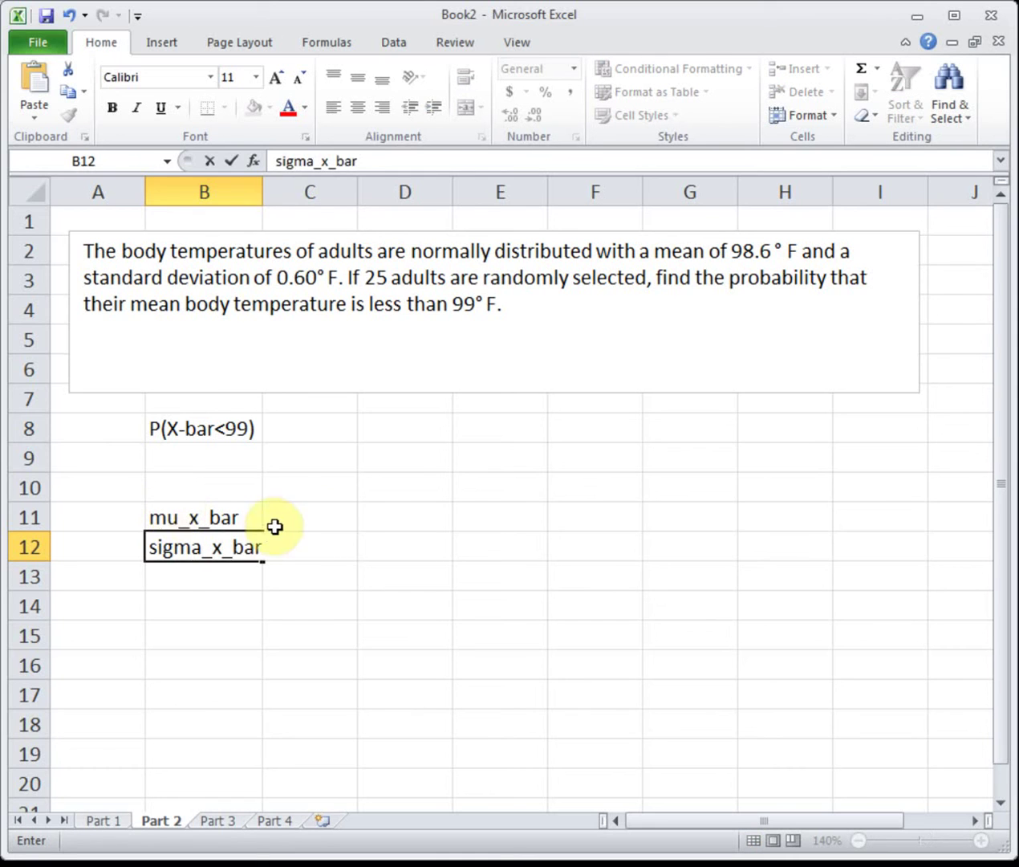
# Enter 98.6 as the sample mean's mean in C11 and the formula =.6/sqrt(25) for its standard deviation in C12
pyautogui.click(299, 519)
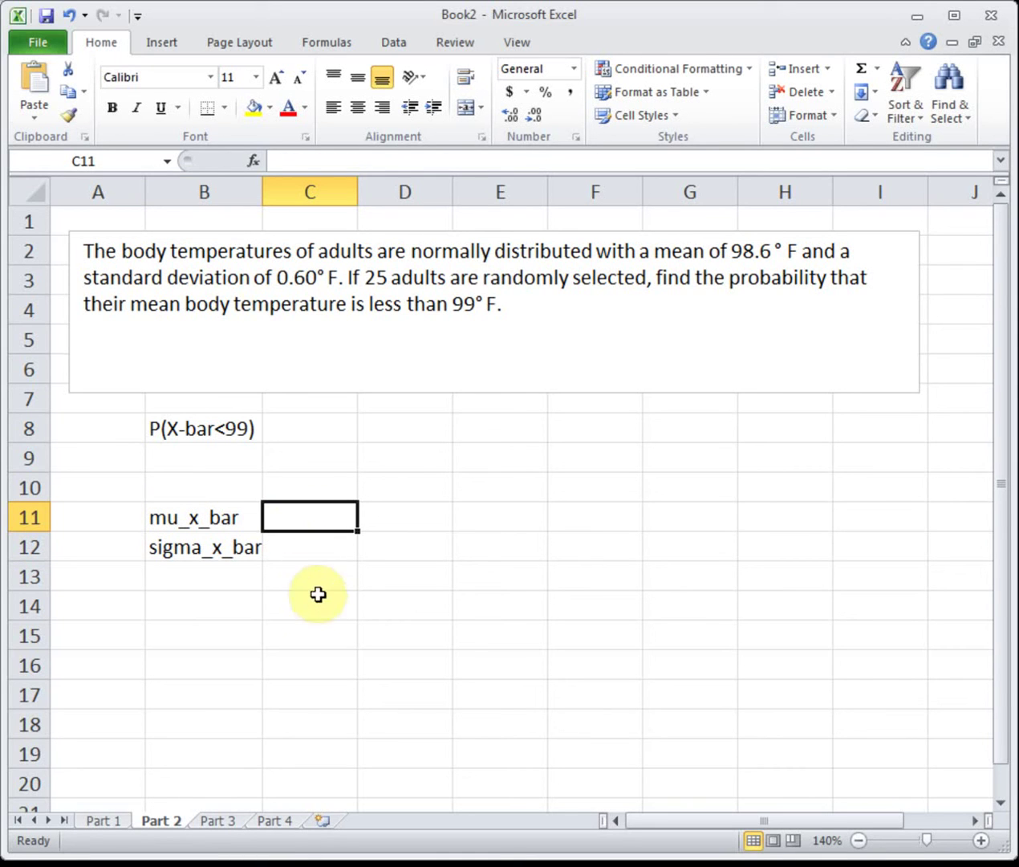
pyautogui.write('98.6')
pyautogui.click(317, 552)
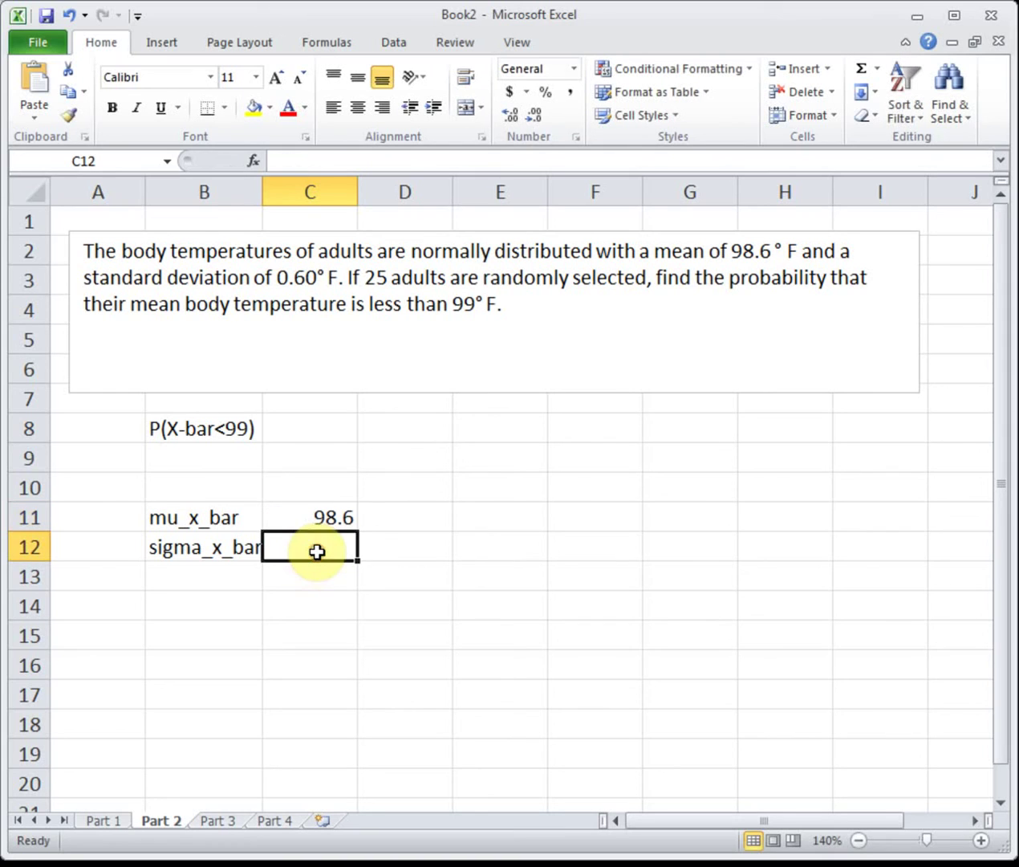
pyautogui.write('=')
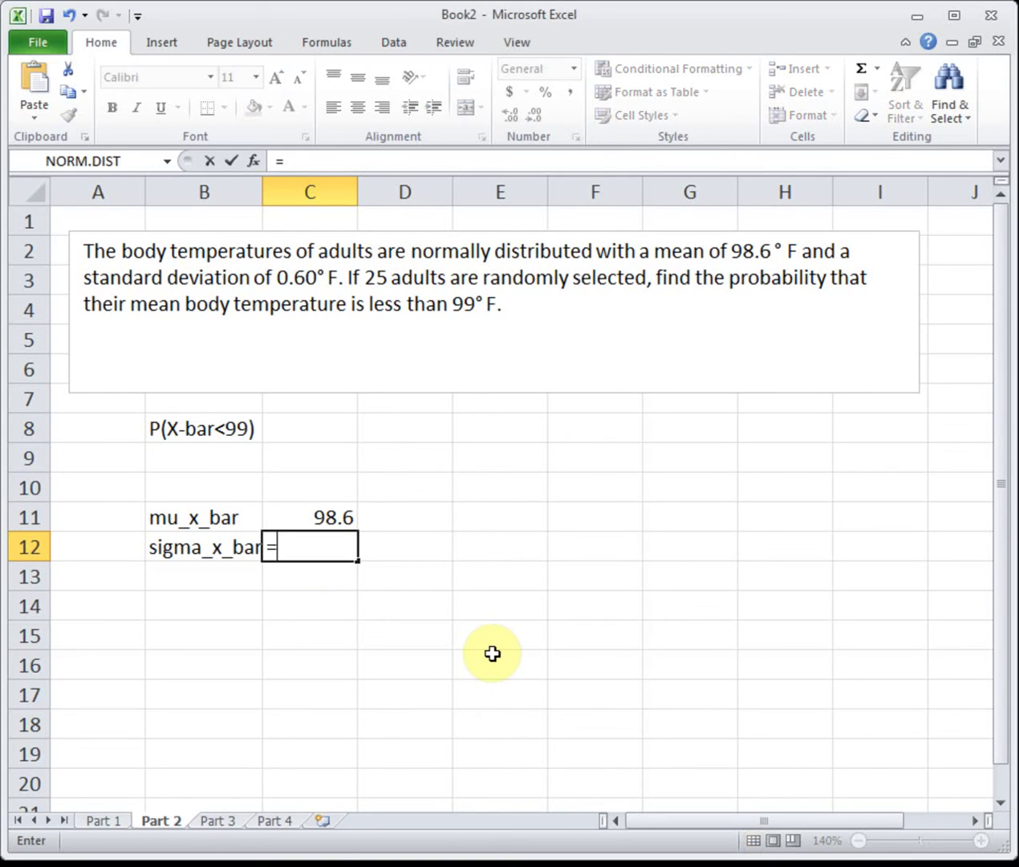
pyautogui.write('.6/s')
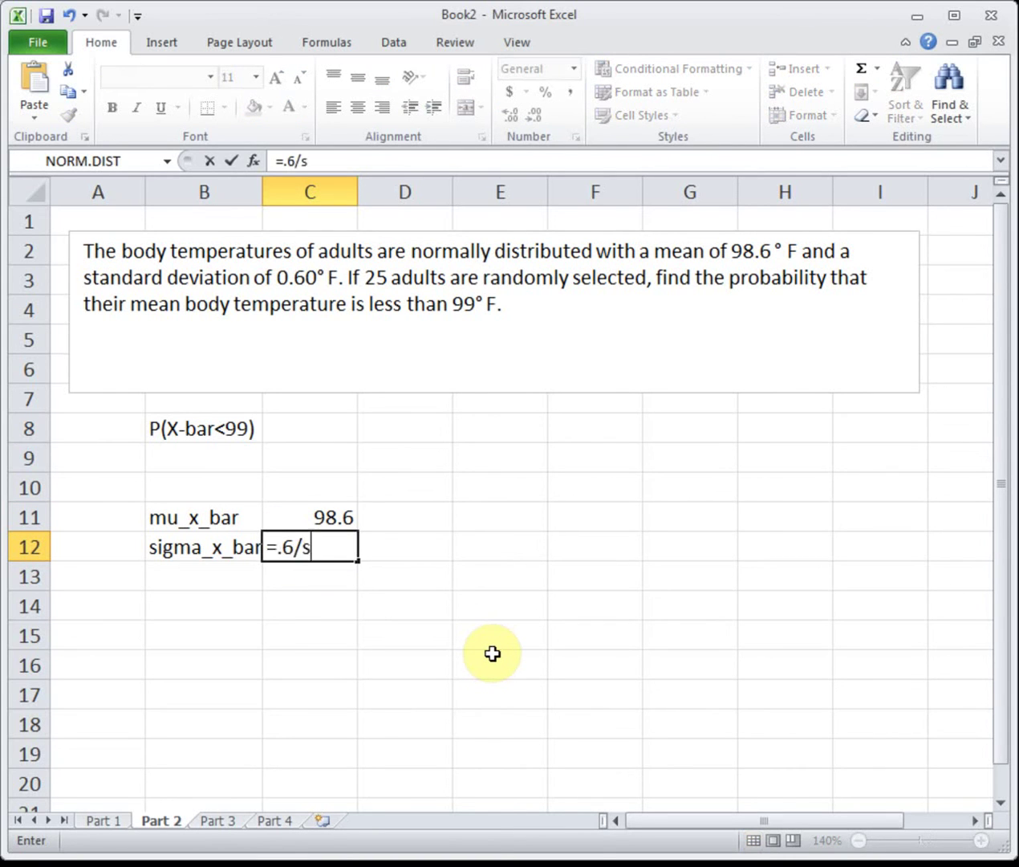
pyautogui.write('qrt(25)')
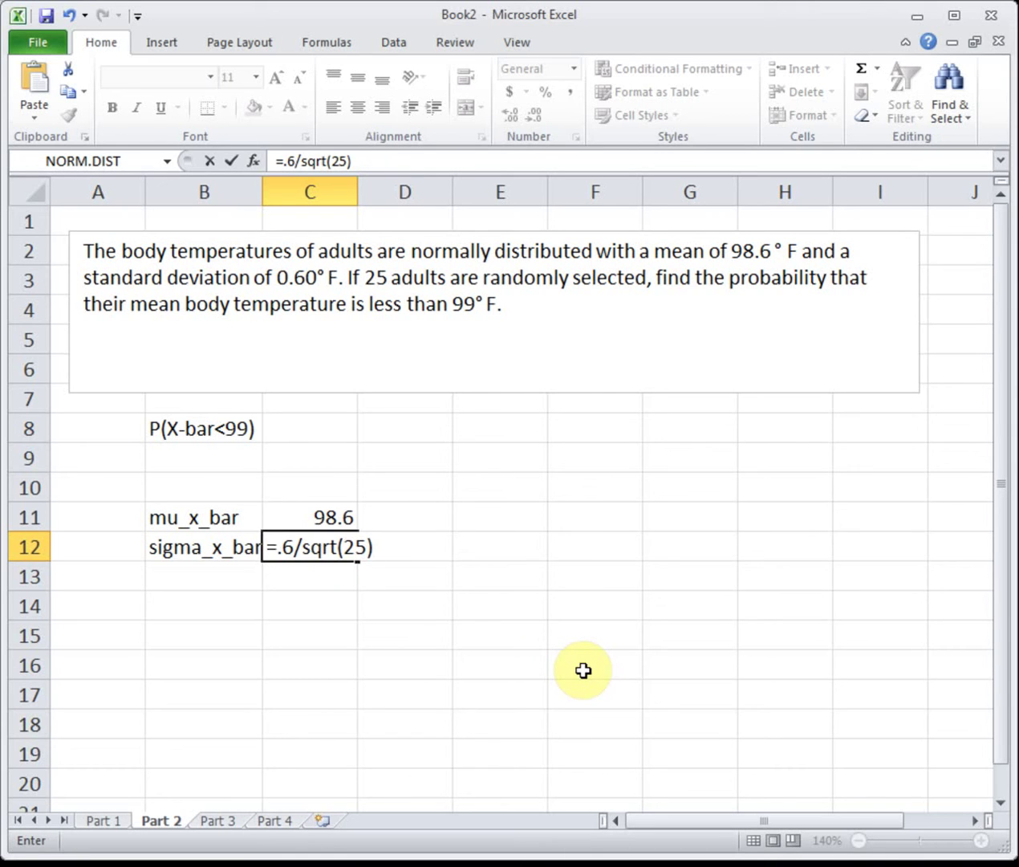
pyautogui.press('Return')
# Insert the statistical function NORM.DIST into cell C8, beside the P(X-bar<99) label
pyautogui.click(284, 424)
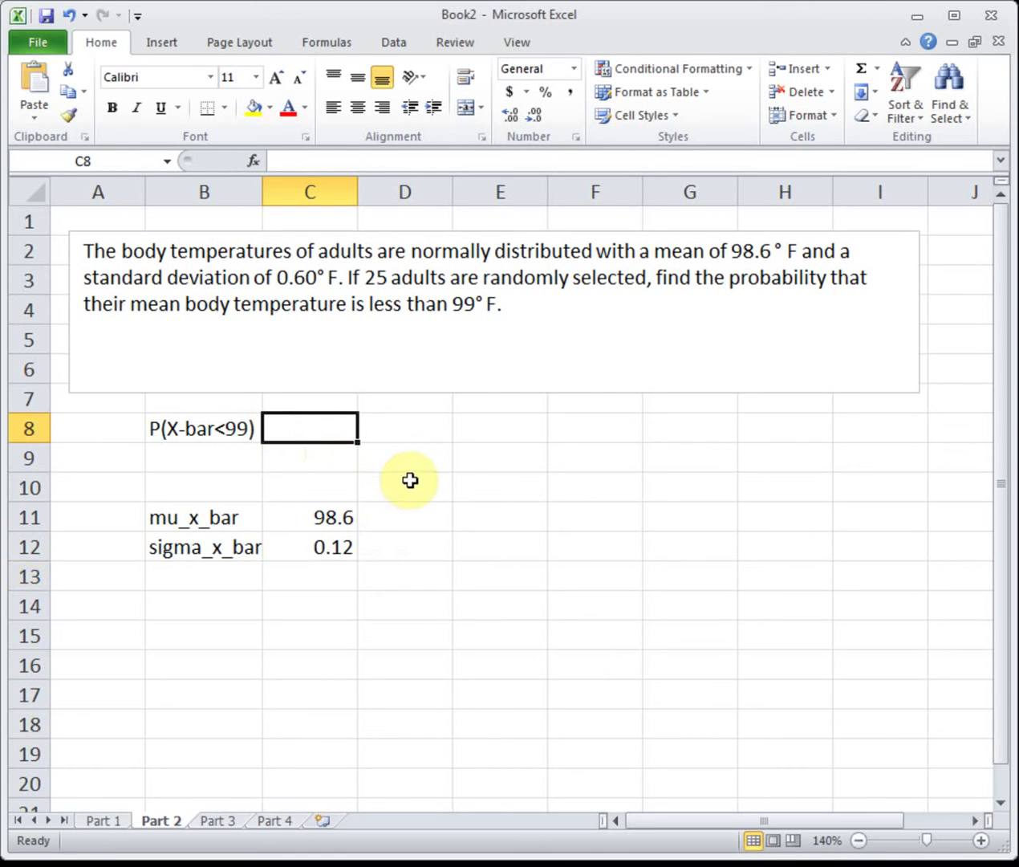
pyautogui.click(253, 159)
pyautogui.moveTo(878, 492); pyautogui.dragTo(878, 517)
pyautogui.click(877, 554)
pyautogui.click(878, 554)
pyautogui.click(878, 554)
pyautogui.click(878, 554)
pyautogui.click(877, 554)
pyautogui.click(877, 554)
pyautogui.click(878, 554)
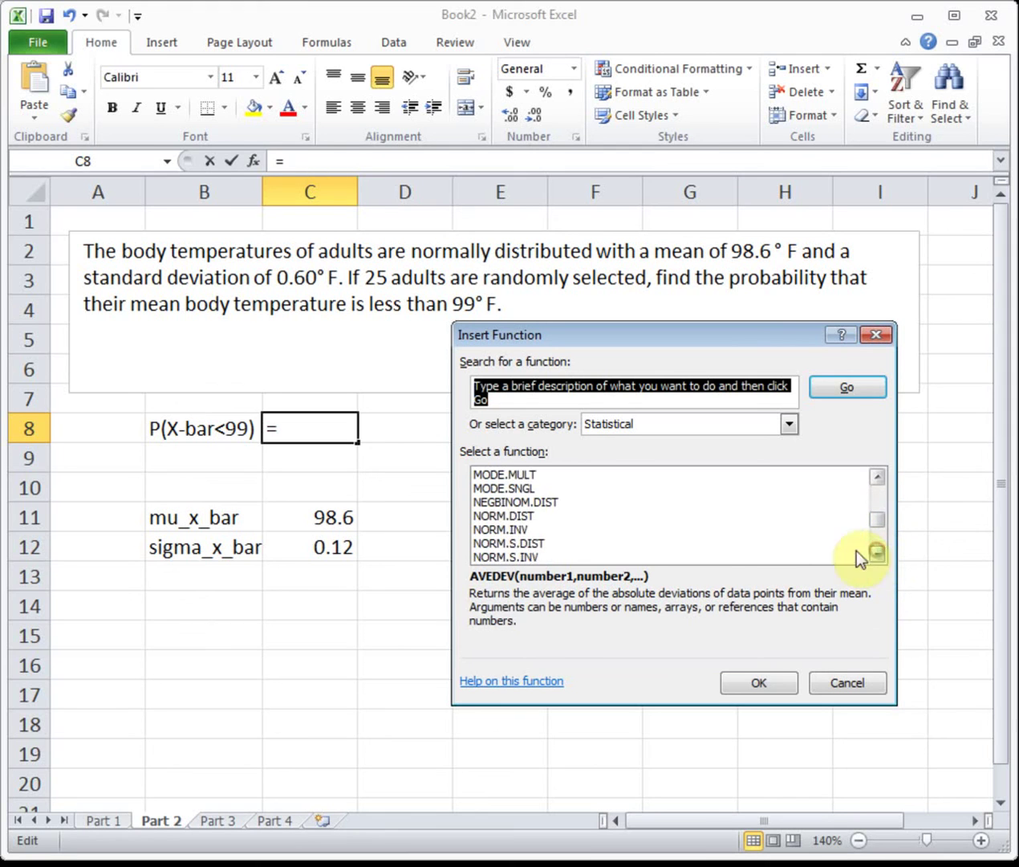
pyautogui.click(520, 516)
pyautogui.click(736, 681)
# Set the NORM.DIST arguments to X 99, mean 98.6, standard deviation from cell C12 and cumulative true, and accept the formula
pyautogui.click(618, 410)
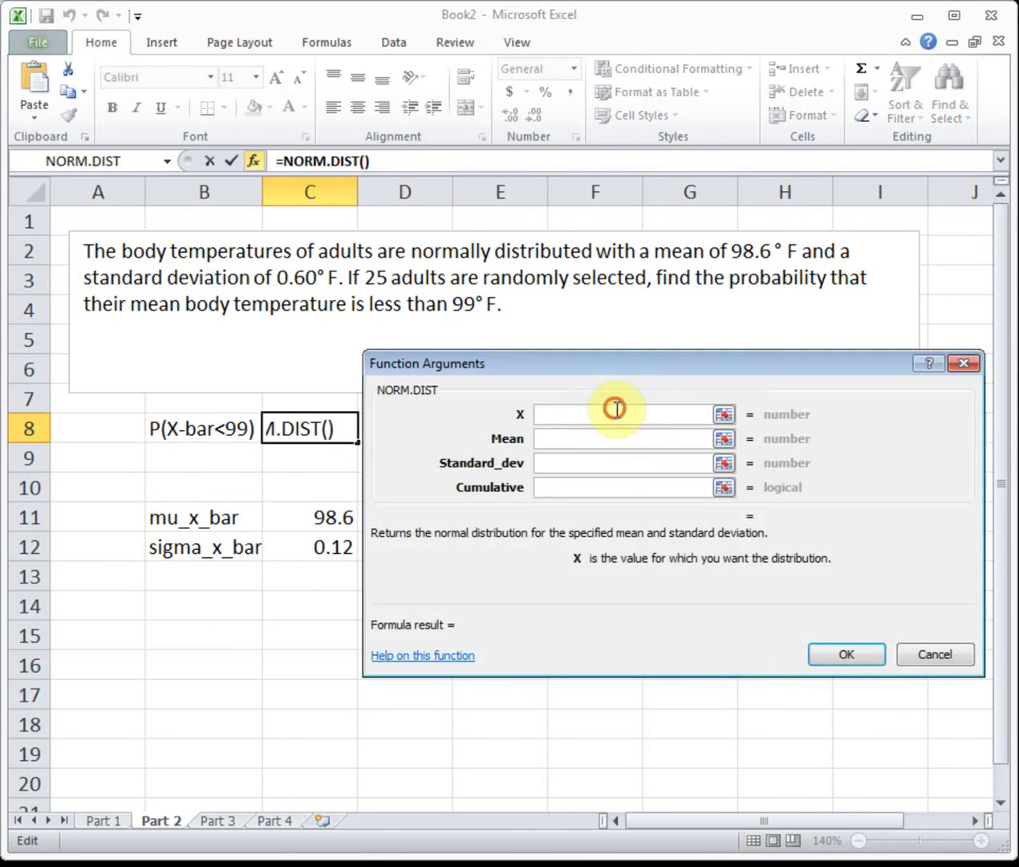
pyautogui.write('99')
pyautogui.press('Tab')
pyautogui.write('98.6')
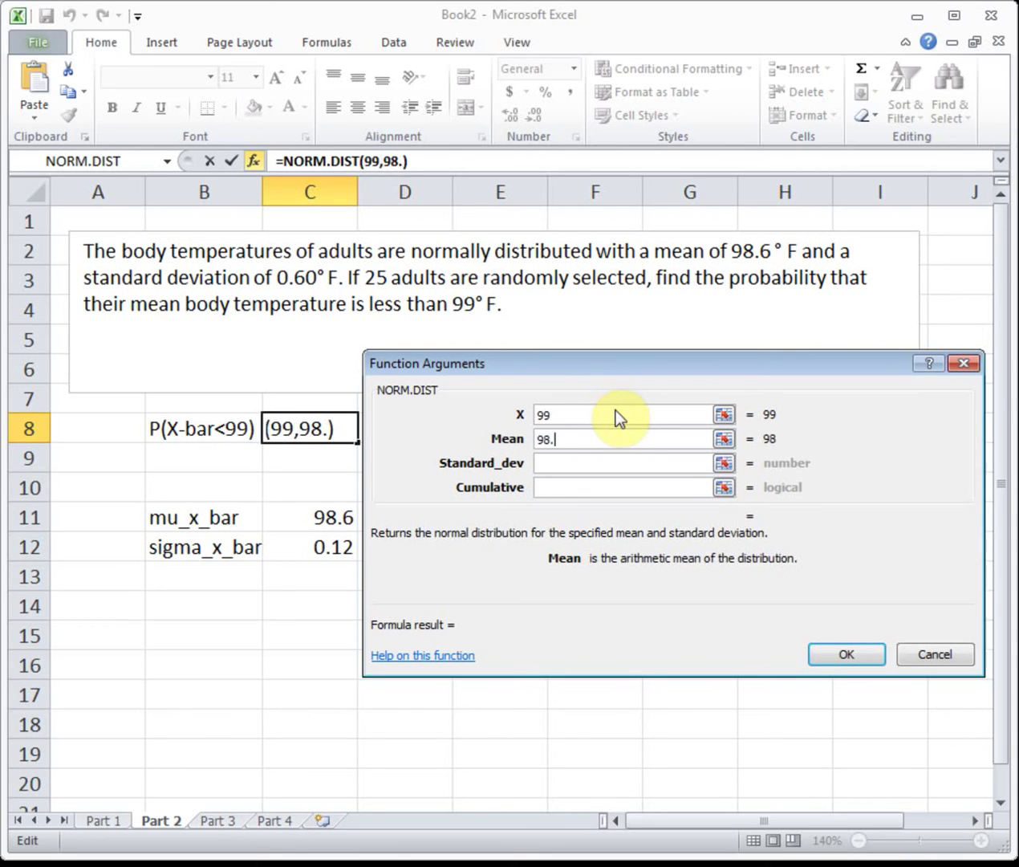
pyautogui.click(551, 464)
pyautogui.click(341, 545)
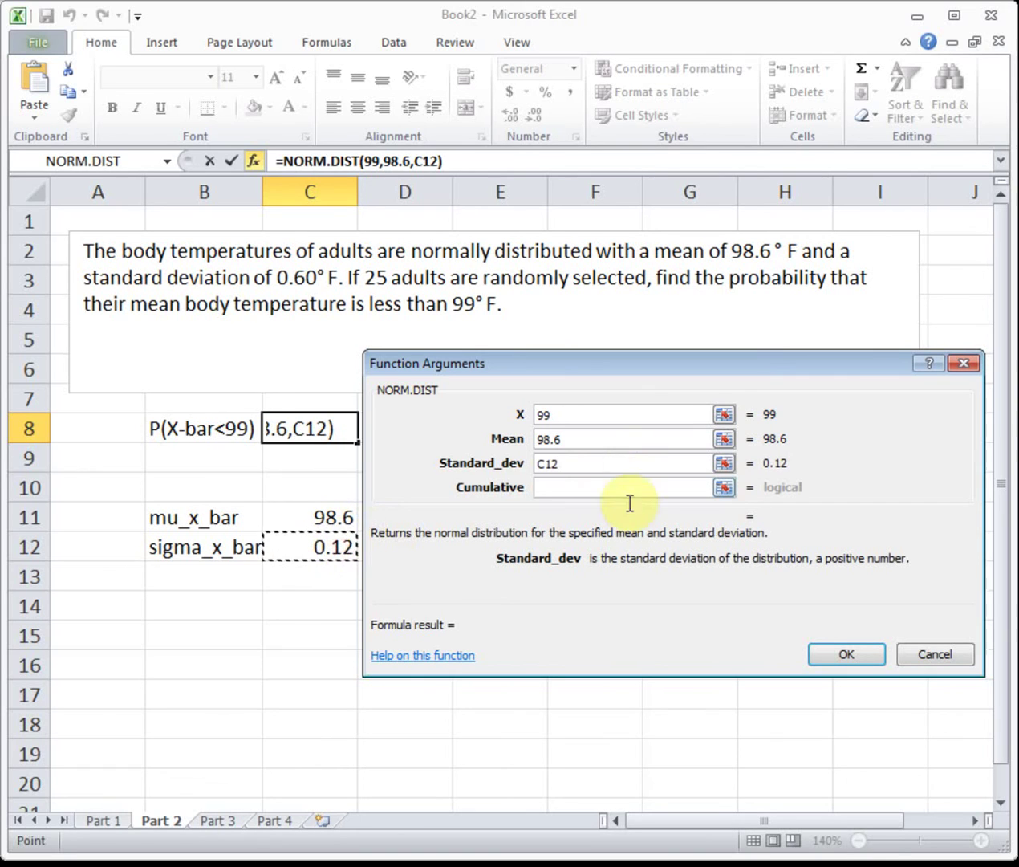
pyautogui.click(599, 490)
pyautogui.write('true')
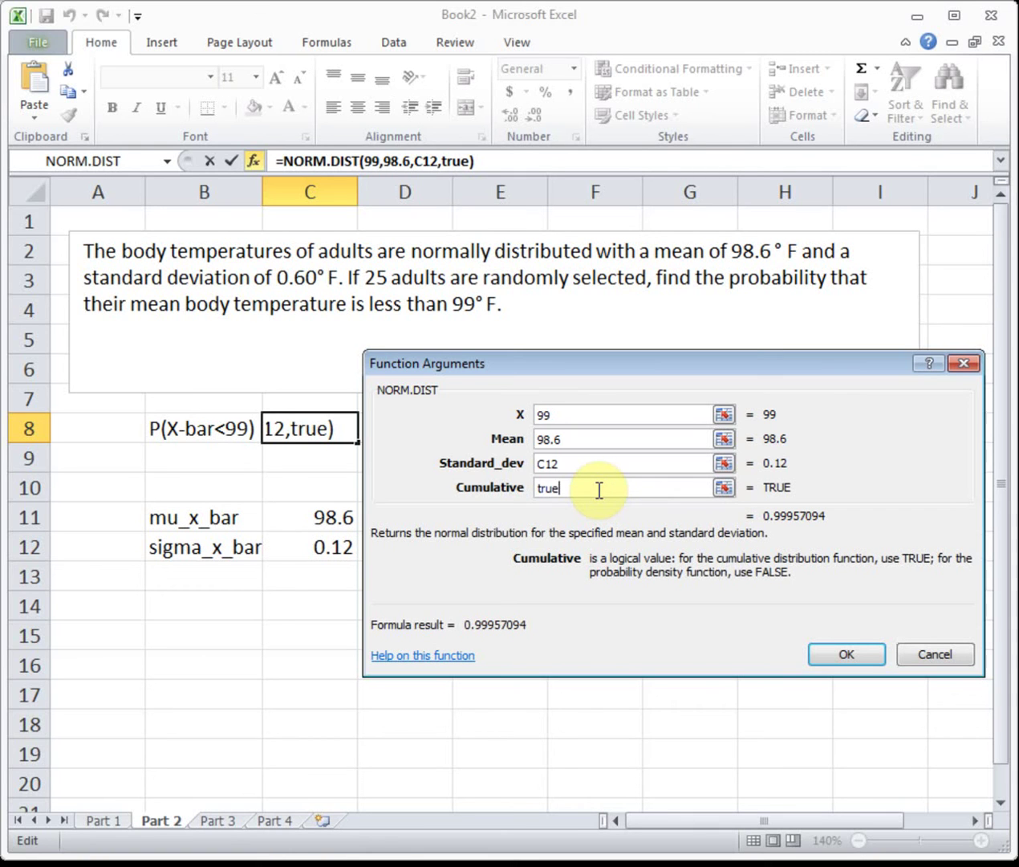
pyautogui.press('Return')
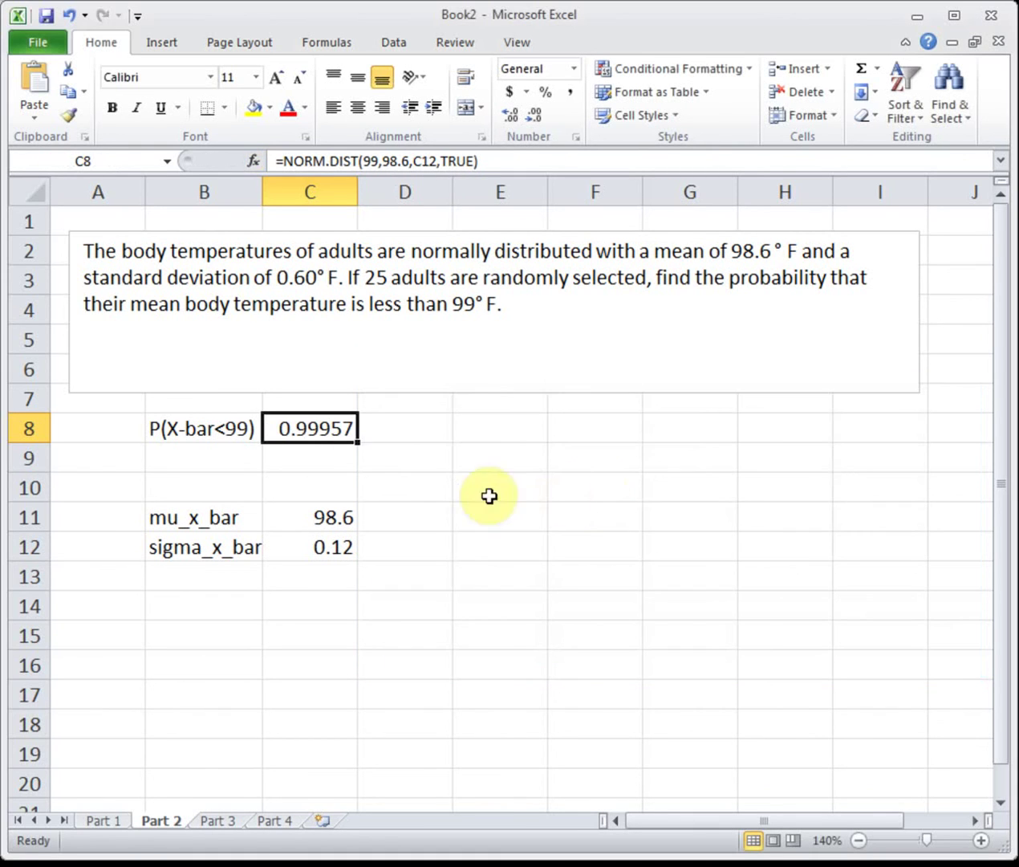
pyautogui.click(320, 452)
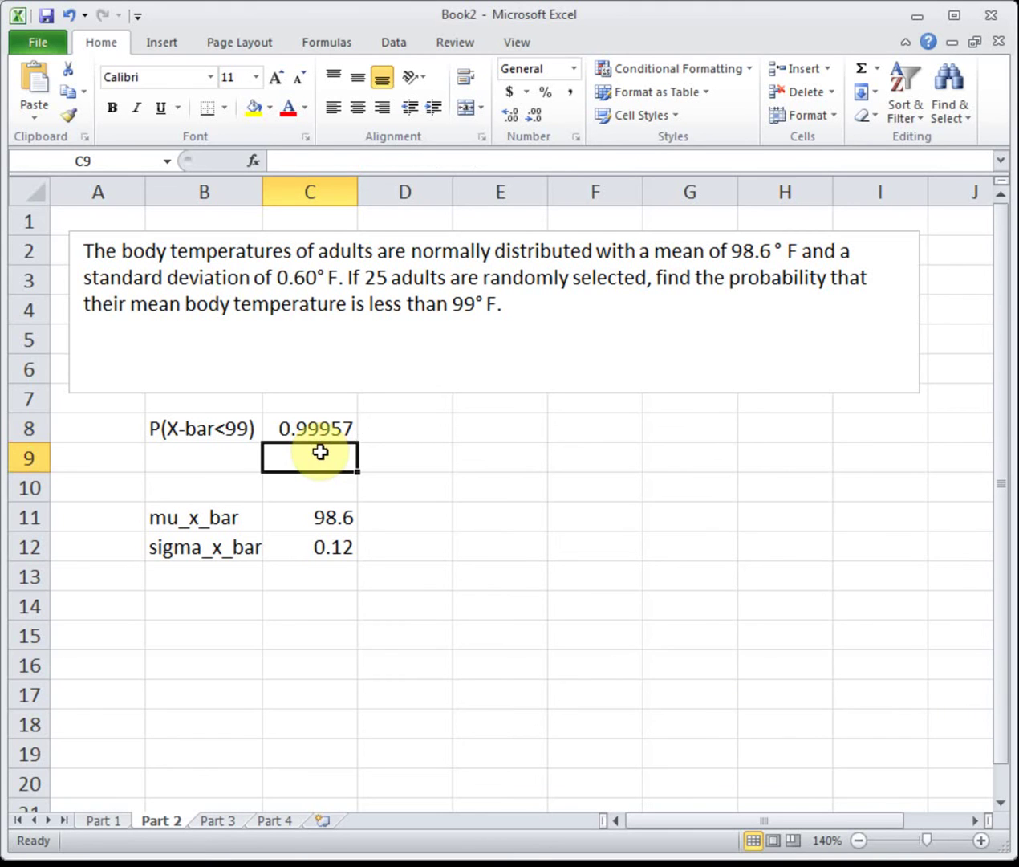
# Review the single-adult probability in C8 on the Part 1 sheet for comparison, and return to the Part 2 sheet
pyautogui.click(122, 813)
pyautogui.click(290, 433)
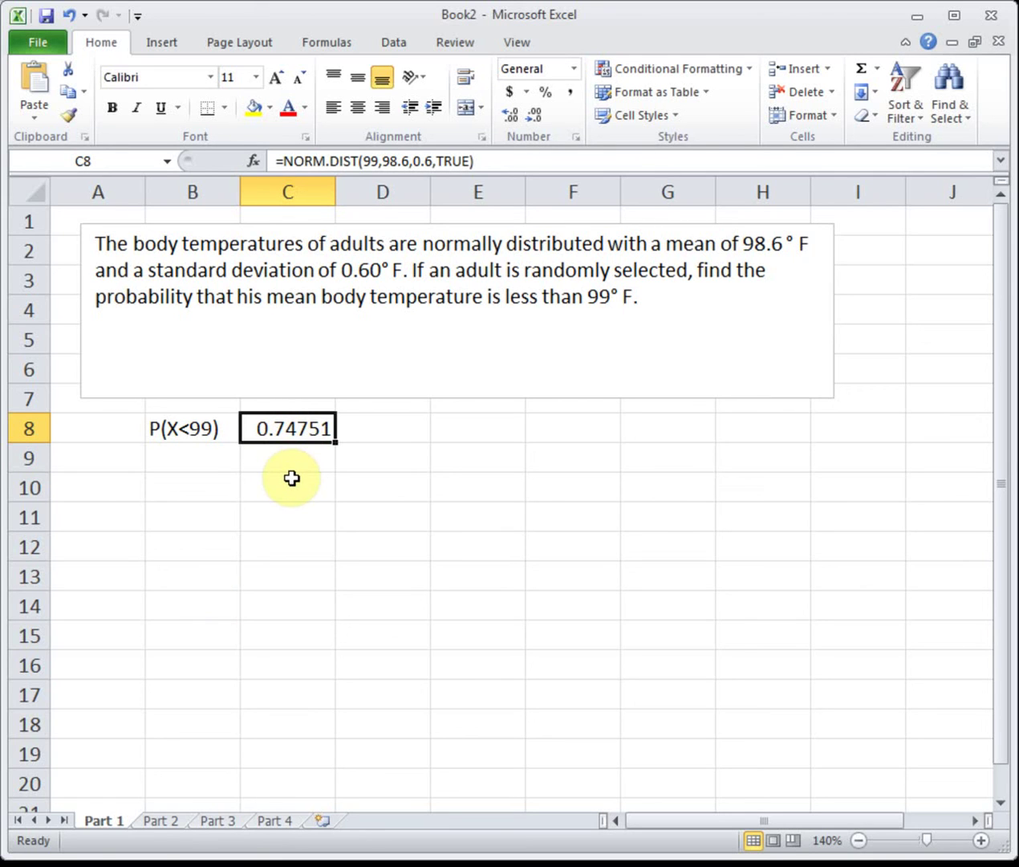
pyautogui.click(163, 821)
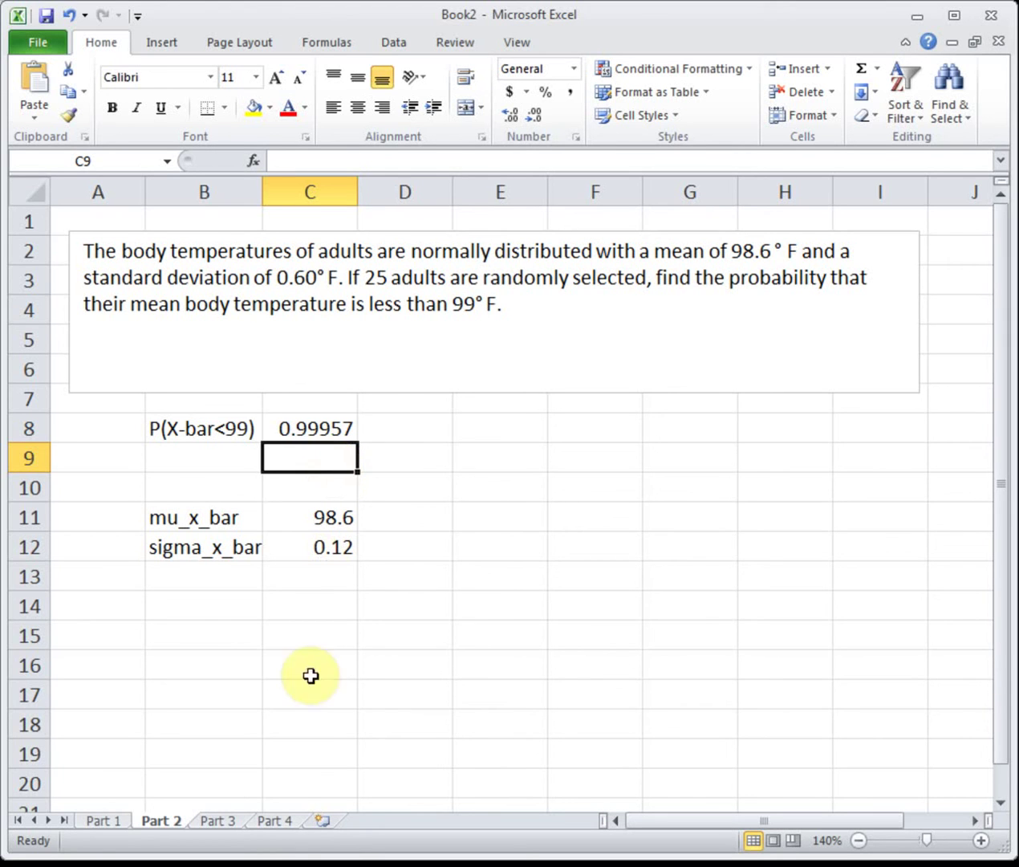
# On the Part 3 sheet, label cell B9 P(X_bar > 99) and fit column B to the label's width
pyautogui.click(221, 819)
pyautogui.click(208, 523)
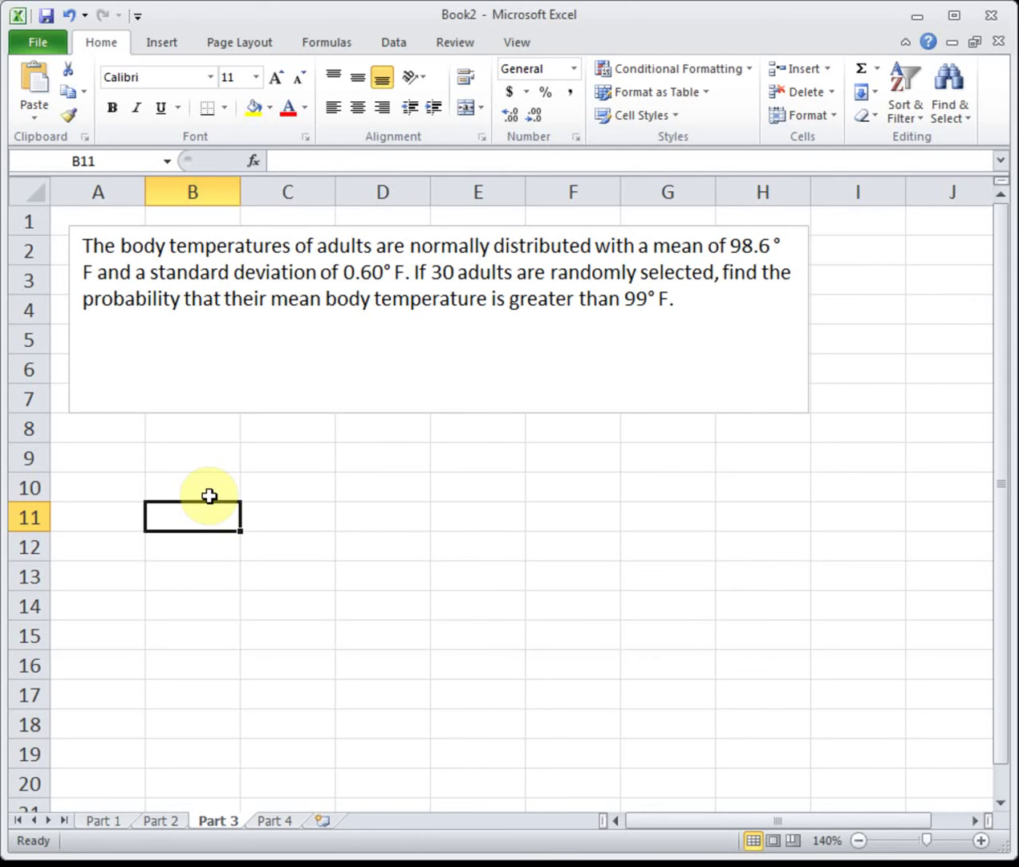
pyautogui.click(189, 458)
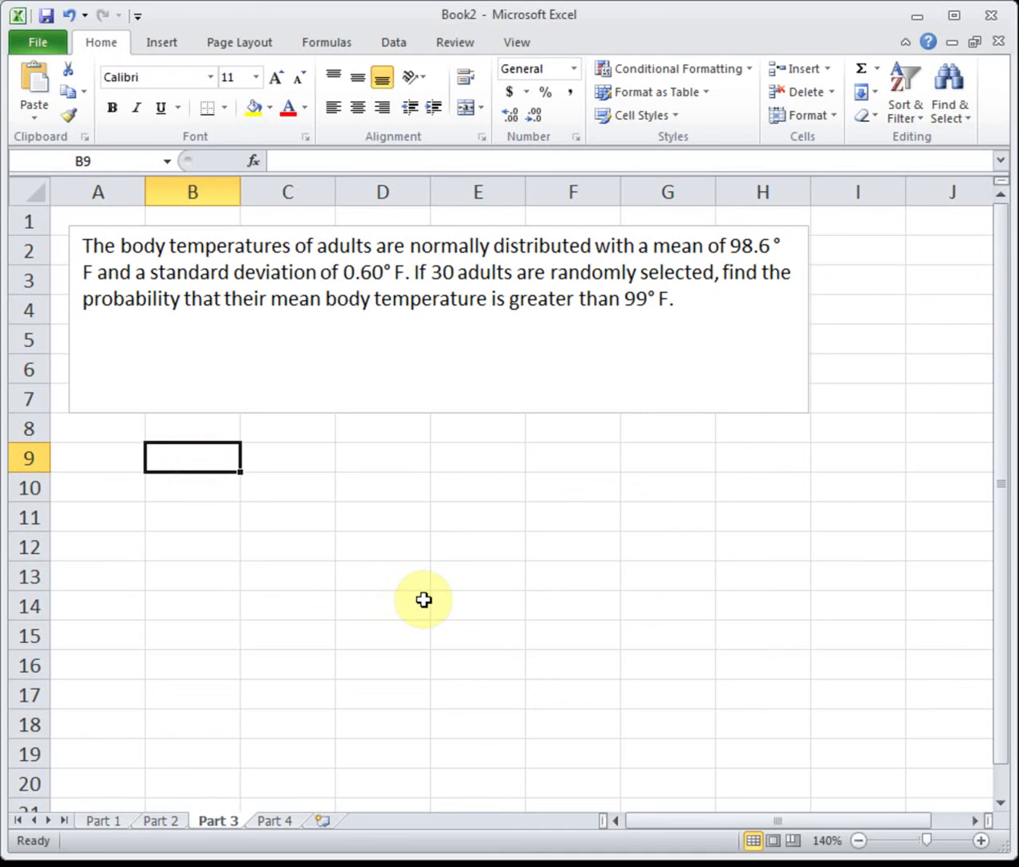
pyautogui.write('P(X_bar > 99')
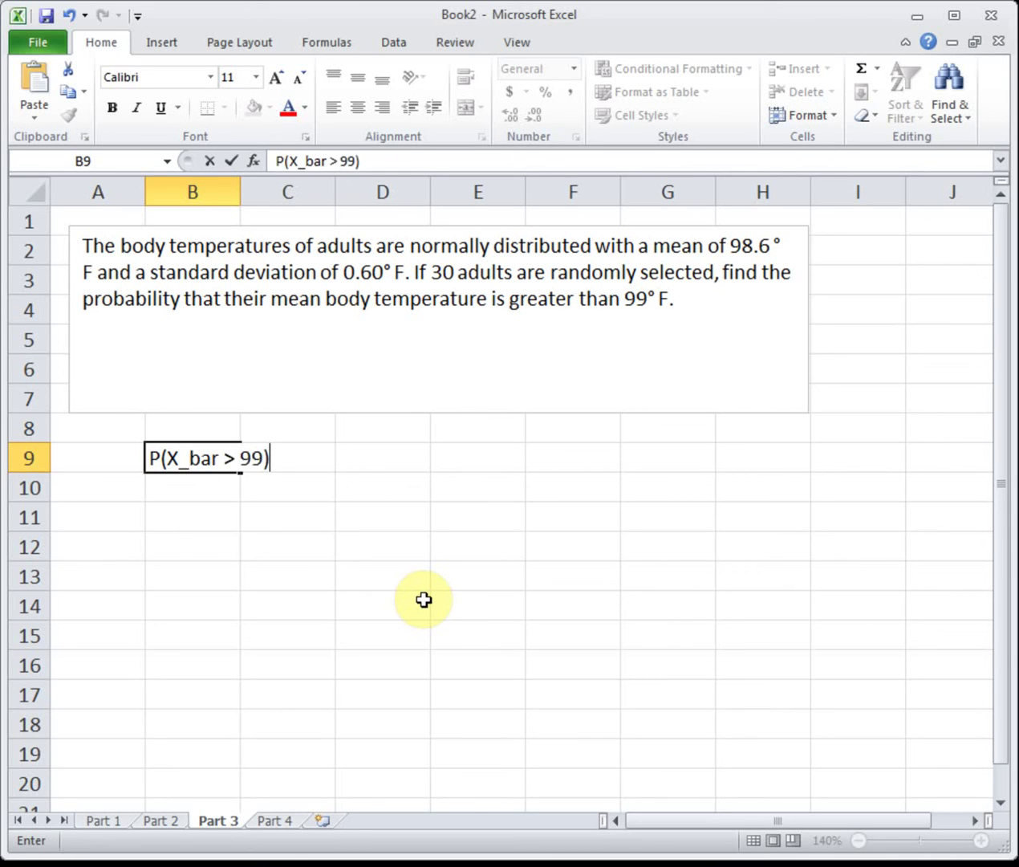
pyautogui.write(')')
pyautogui.press('Return')
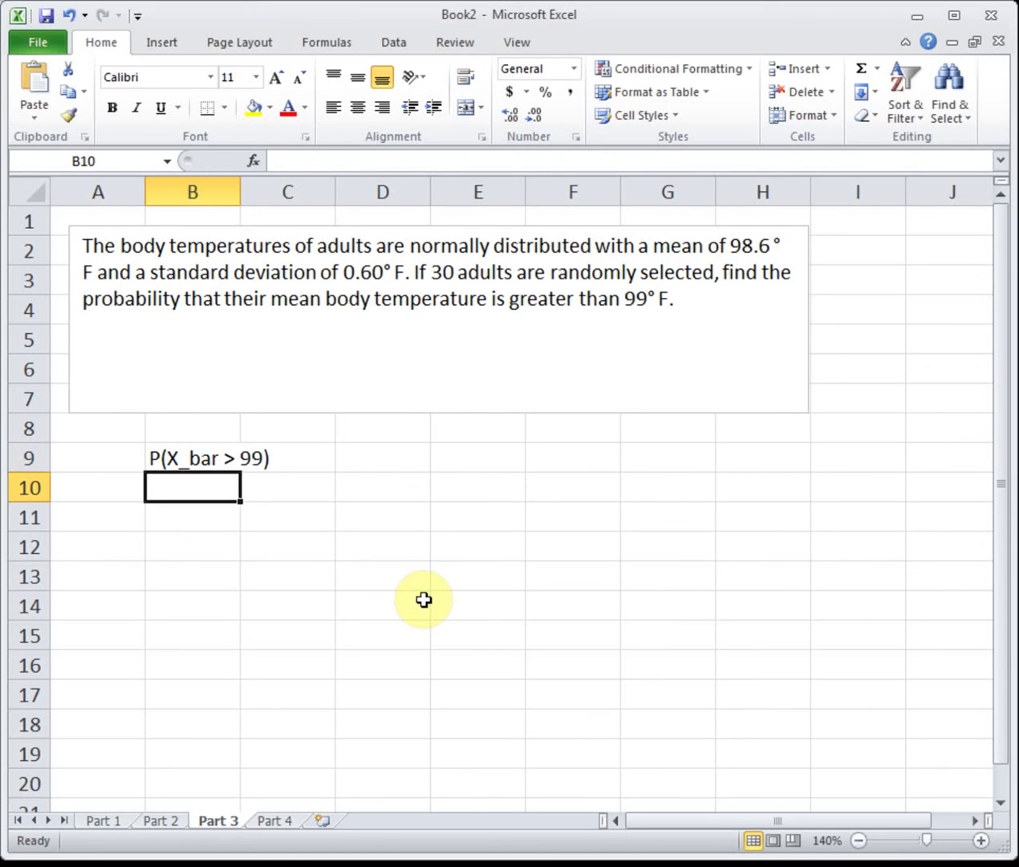
pyautogui.doubleClick(238, 192)
# Enter the labels mu_x_bar in B12 and sigma_x_bar in B13
pyautogui.click(214, 554)
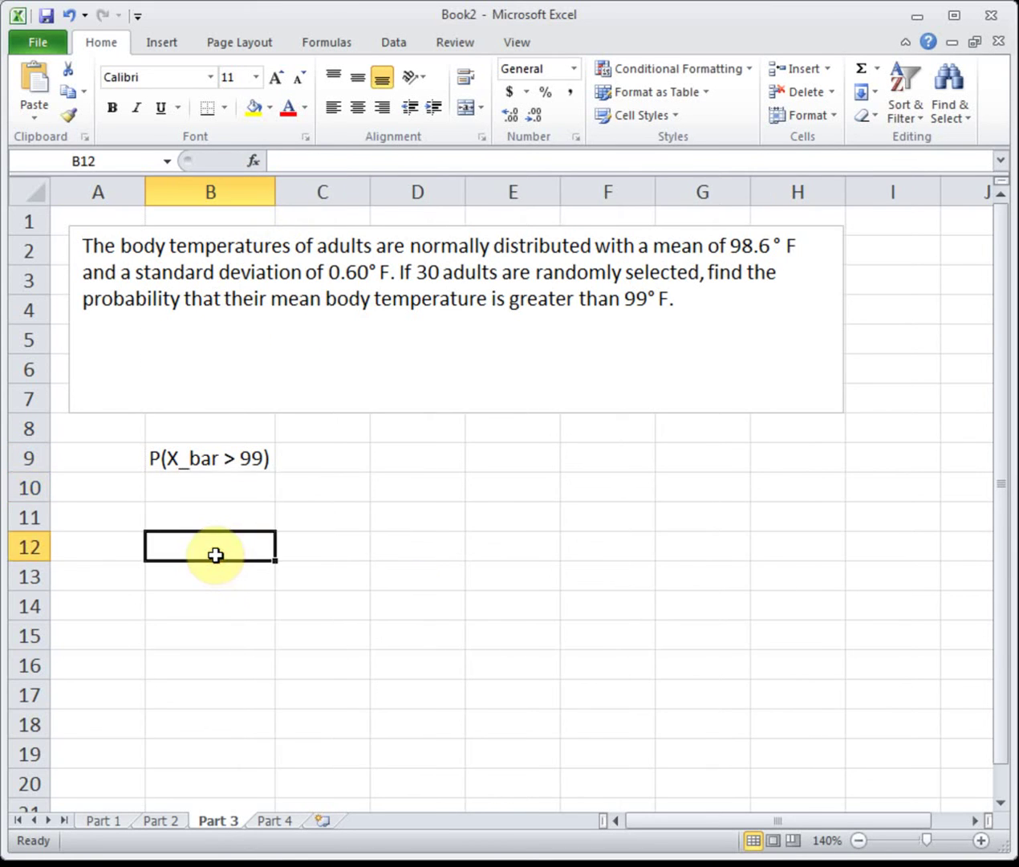
pyautogui.write('mu_x_ba')
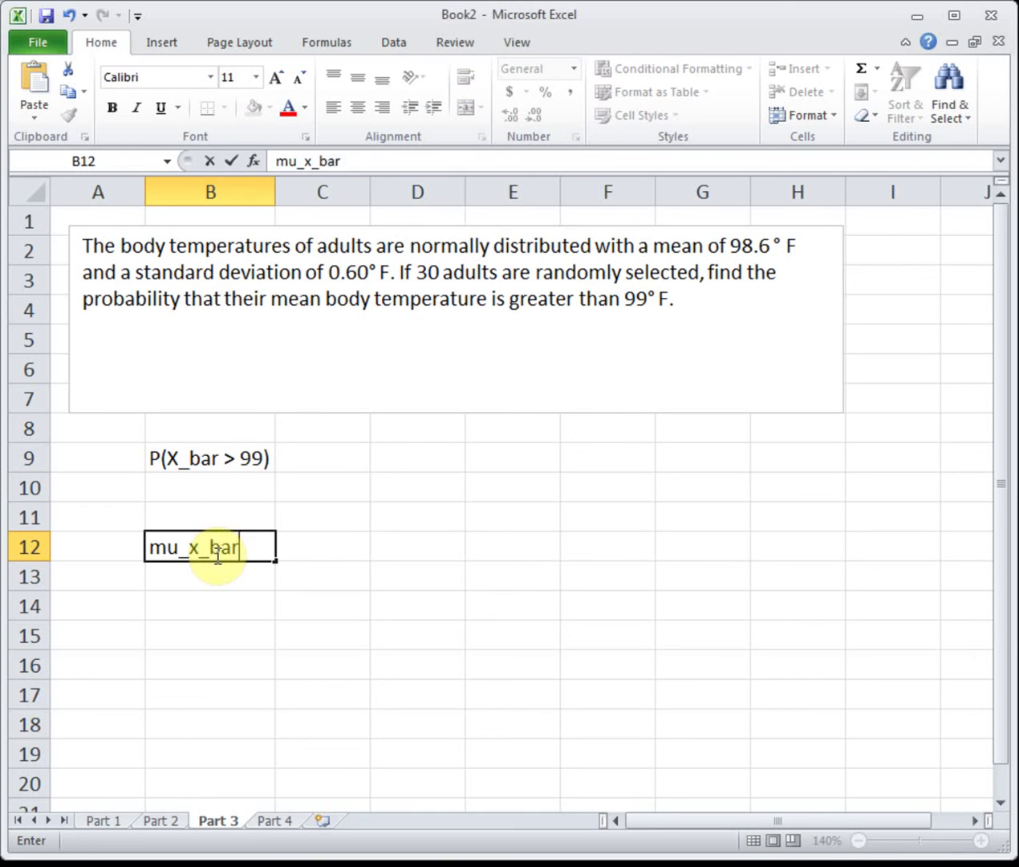
pyautogui.write('r')
pyautogui.press('Return')
pyautogui.write('sigma_x_bar')
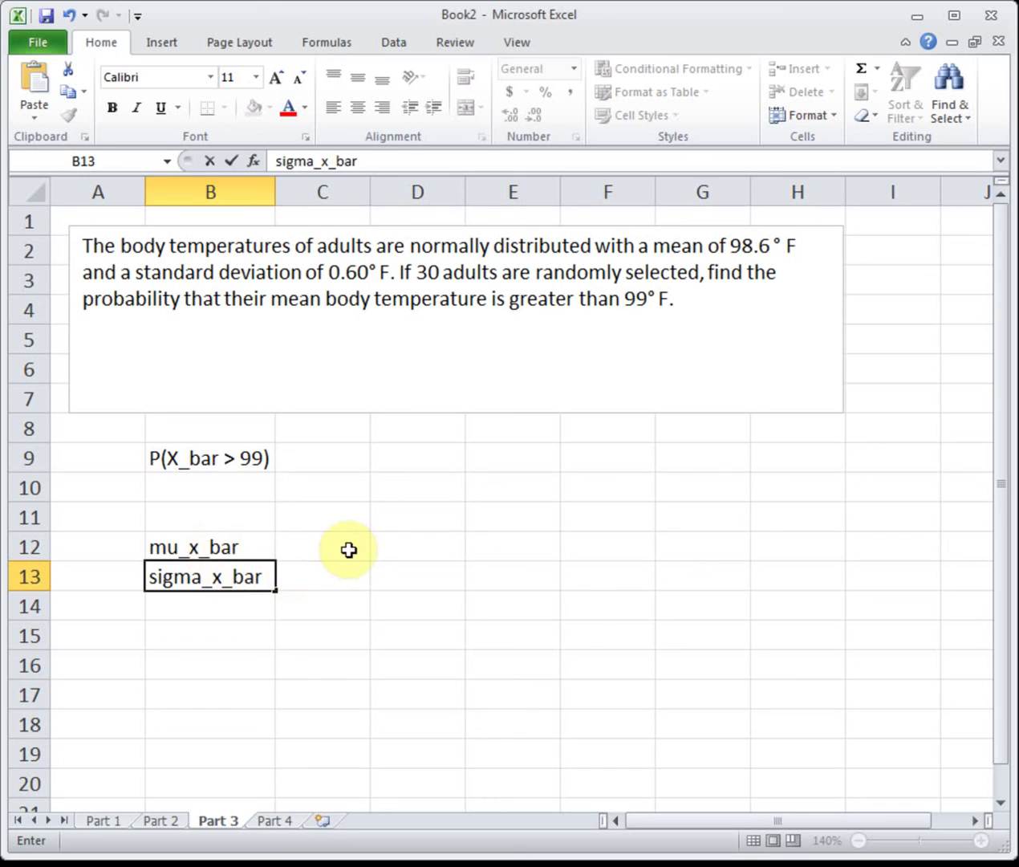
# Enter 98.6 as the sample mean's mean in C12 and the formula =.6/sqrt(30) for its standard deviation in C13
pyautogui.click(349, 550)
pyautogui.write('98.6')
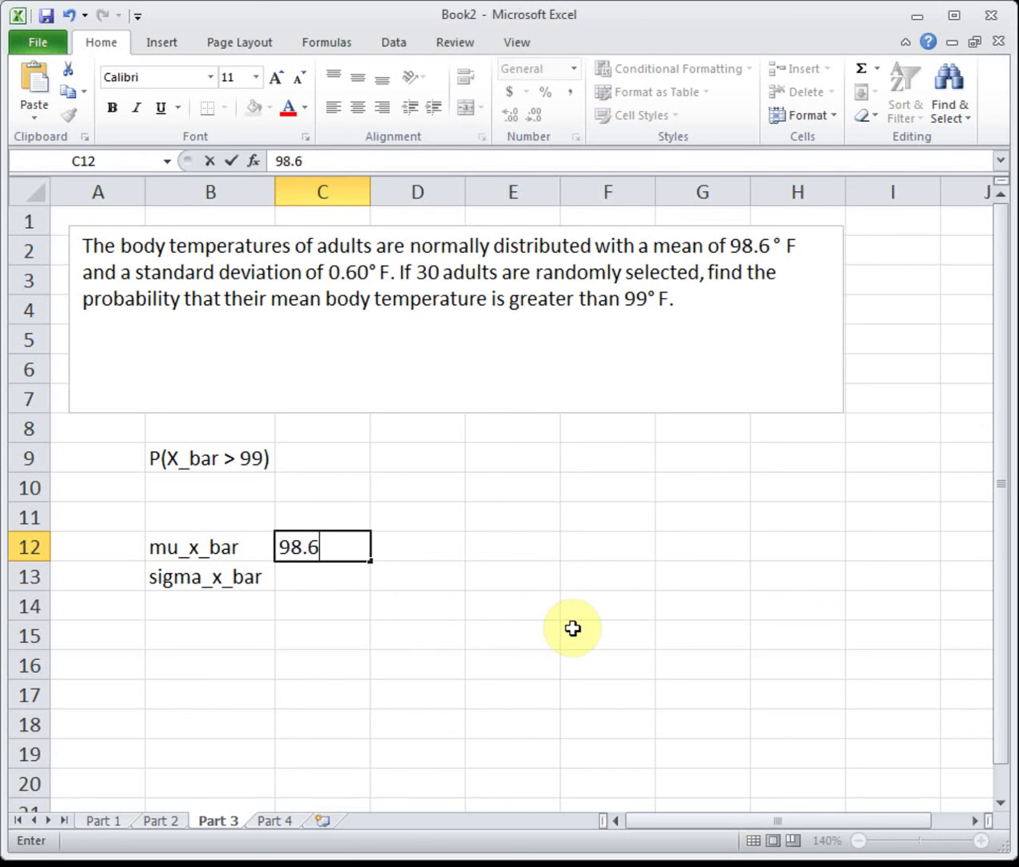
pyautogui.press('Return')
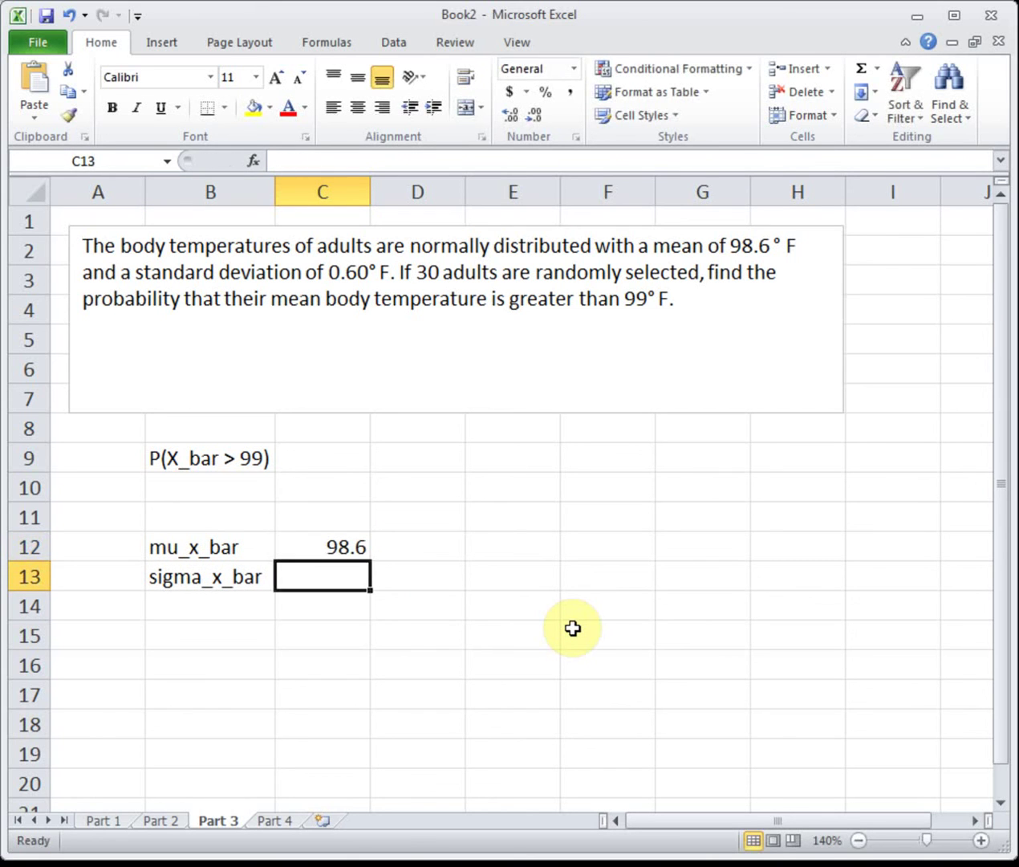
pyautogui.write('=.6/sqrt(')
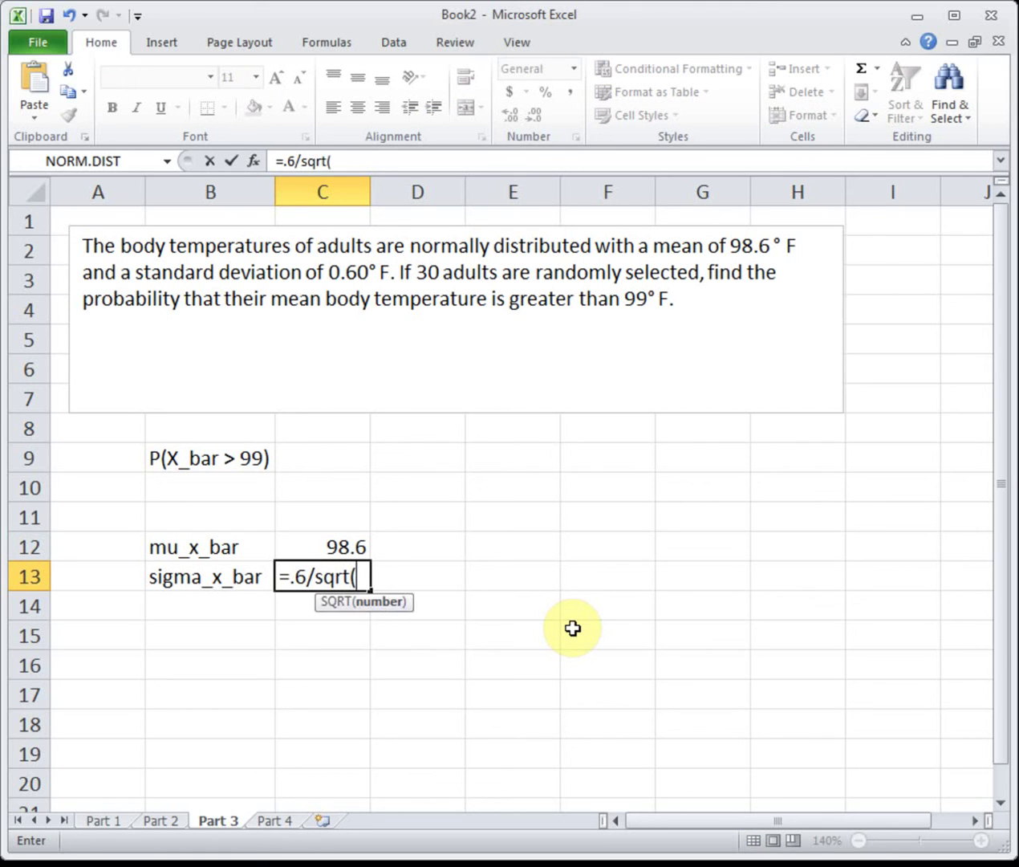
pyautogui.write('30)')
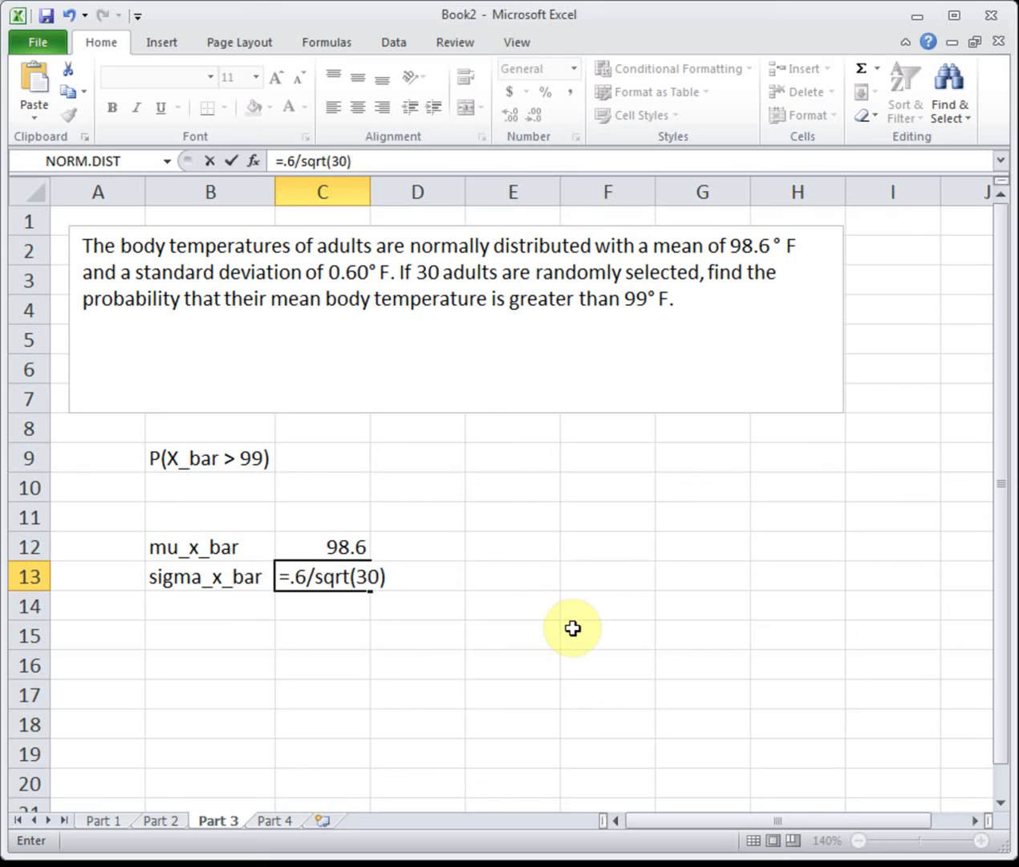
pyautogui.press('Return')
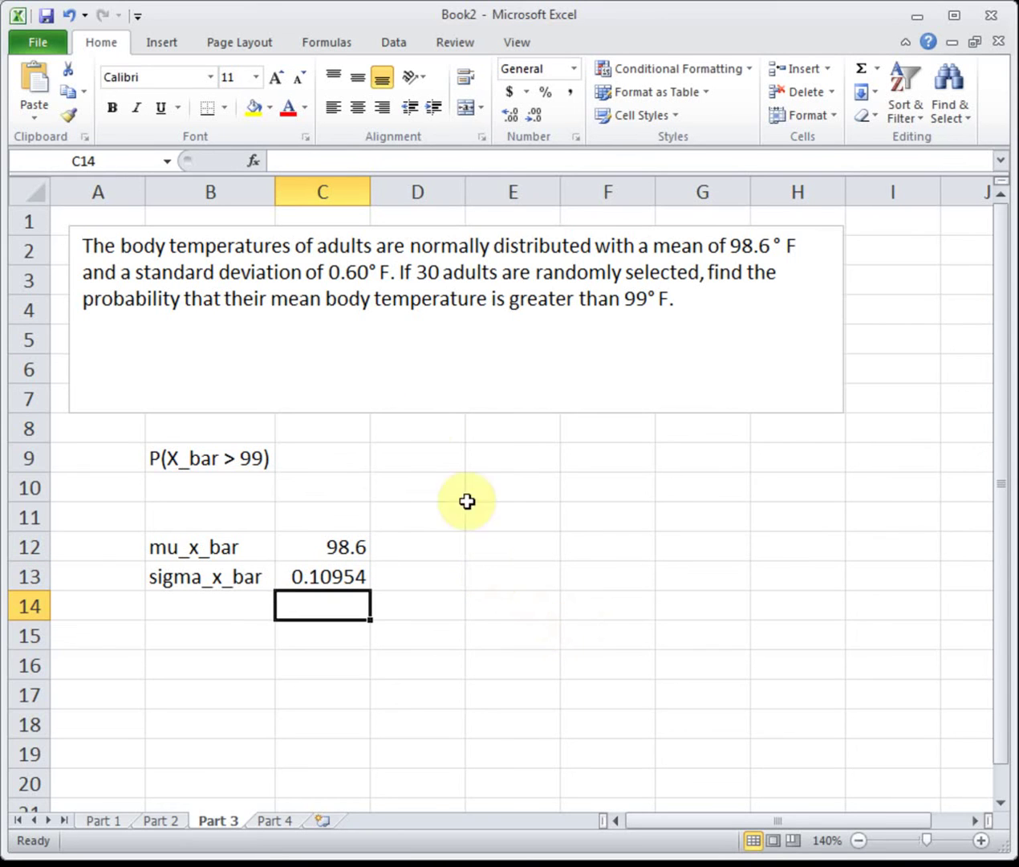
# Start the formula =1- in cell C9 and insert the statistical function NORM.DIST after the minus sign
pyautogui.click(338, 457)
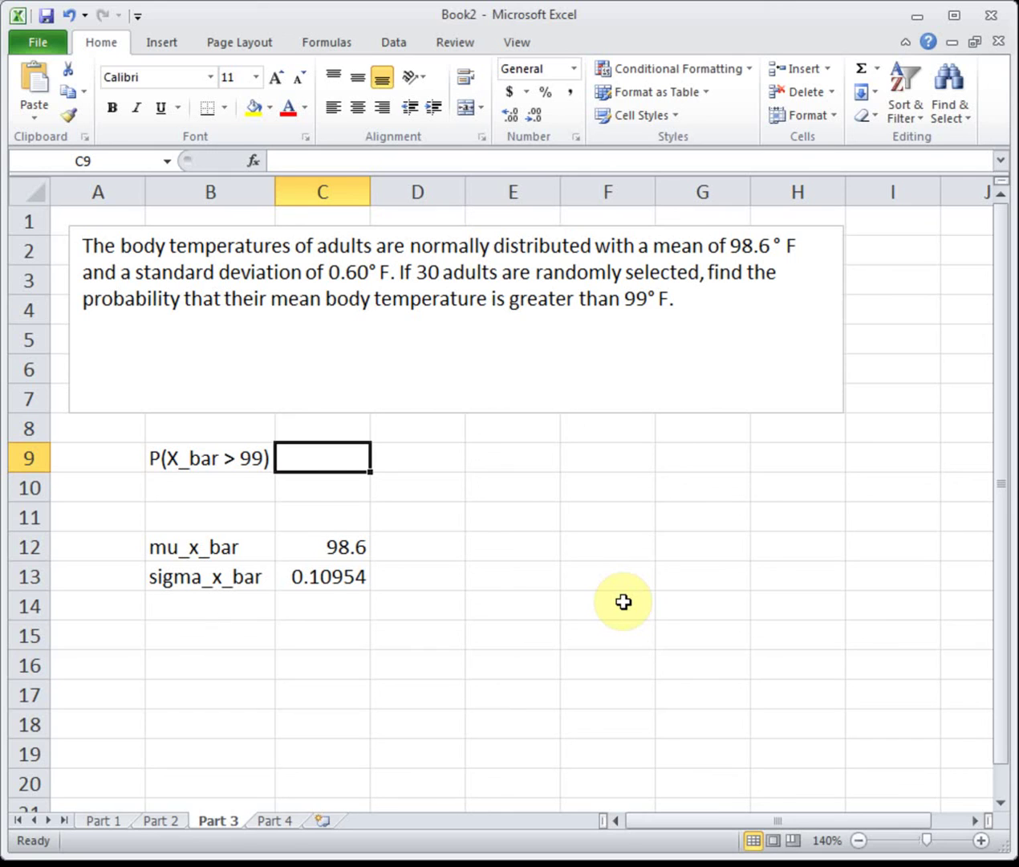
pyautogui.write('=1-')
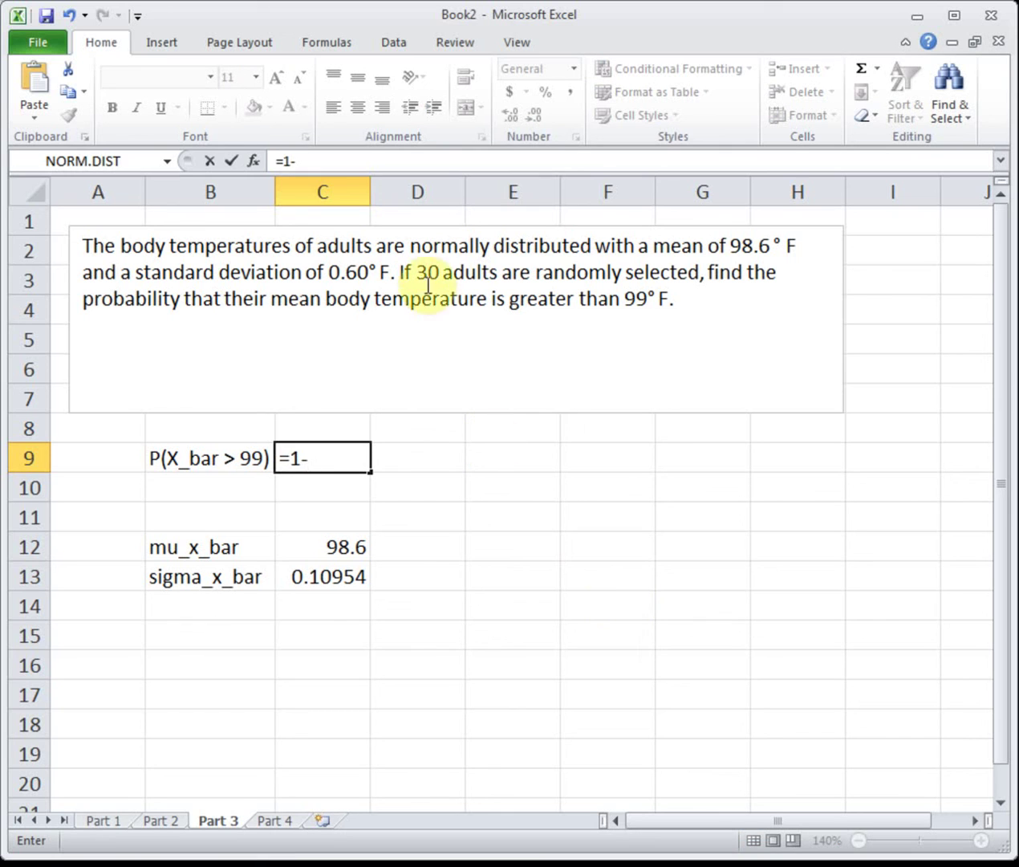
pyautogui.click(253, 161)
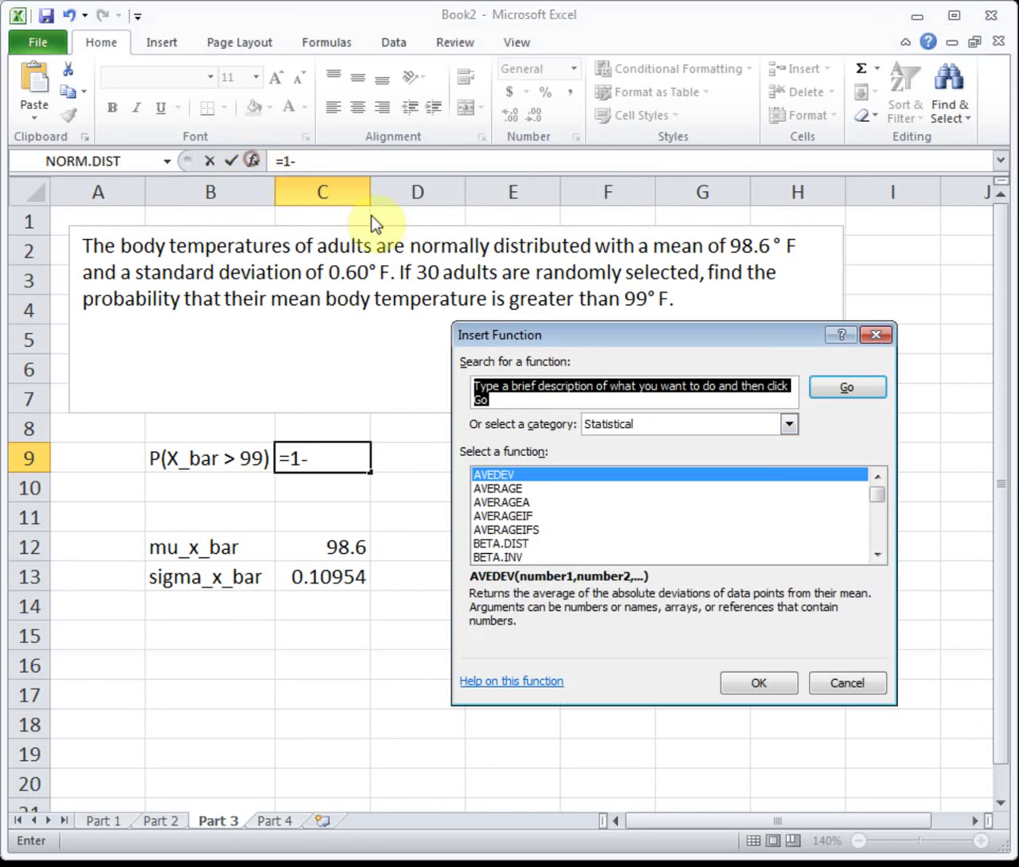
pyautogui.click(878, 494)
pyautogui.moveTo(876, 495); pyautogui.dragTo(876, 553)
pyautogui.click(877, 554)
pyautogui.click(670, 543)
pyautogui.click(670, 529)
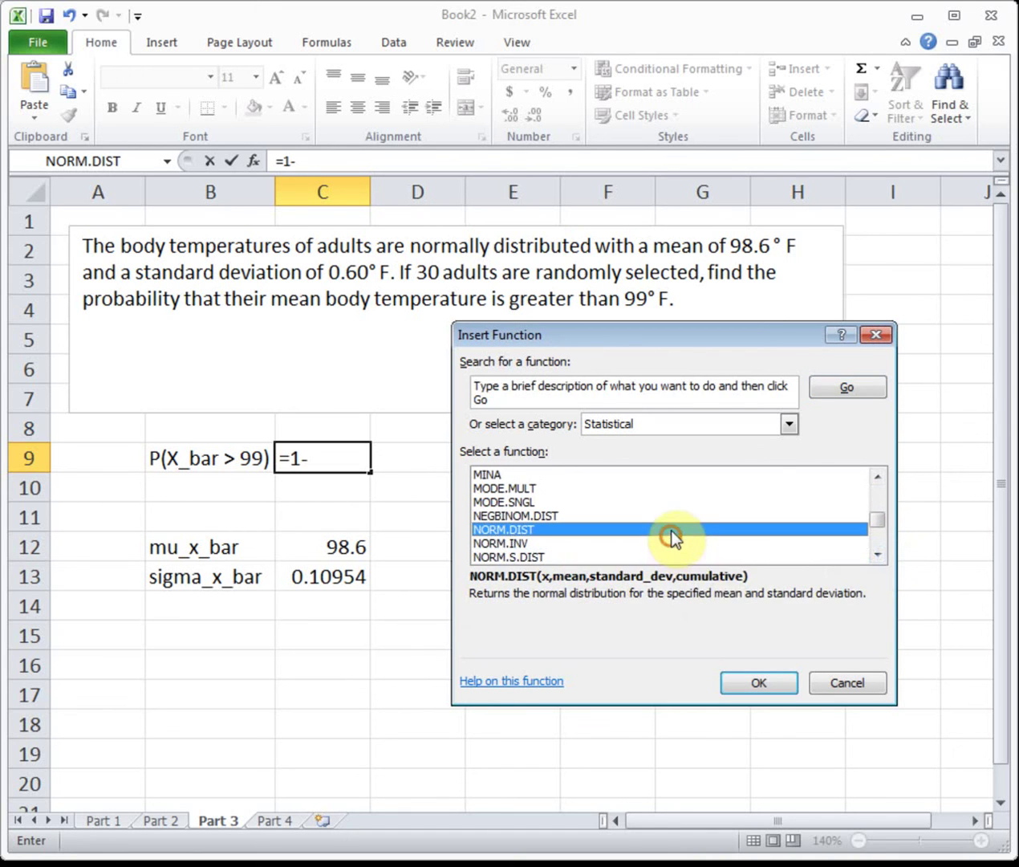
pyautogui.click(760, 682)
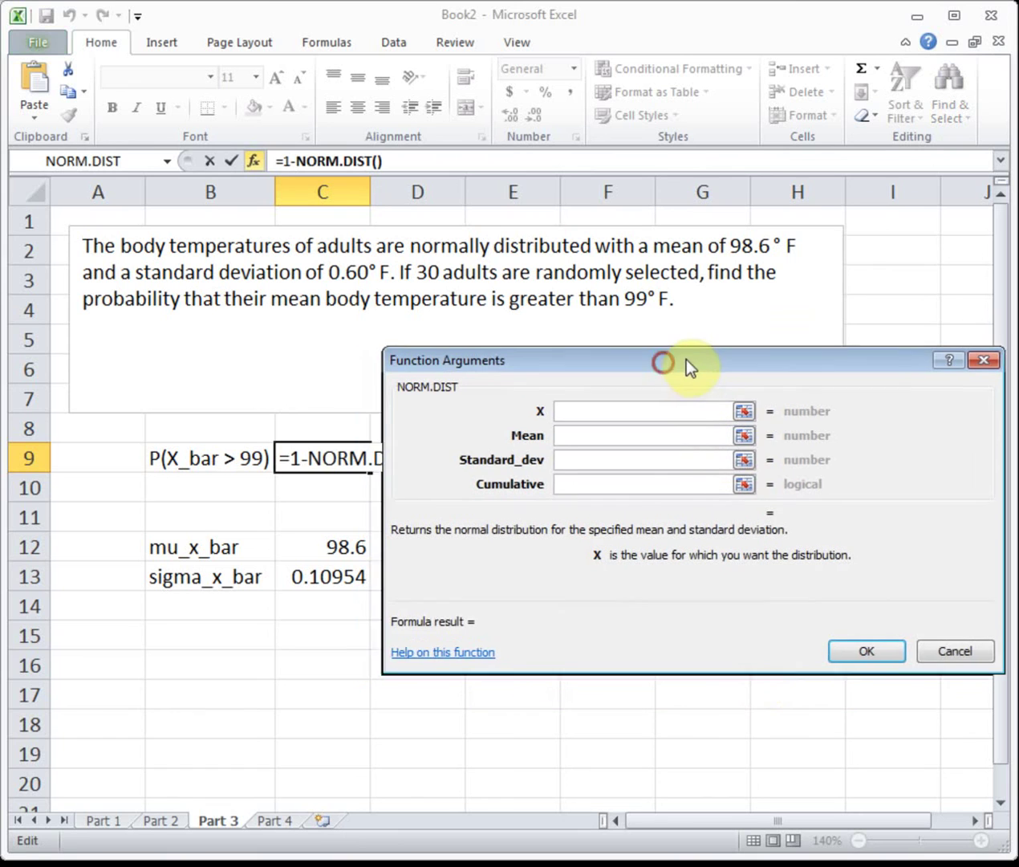
# Set the NORM.DIST arguments to X 99, mean 98.6, standard deviation from cell C13 and cumulative true, and accept the formula
pyautogui.write('99')
pyautogui.press('Tab')
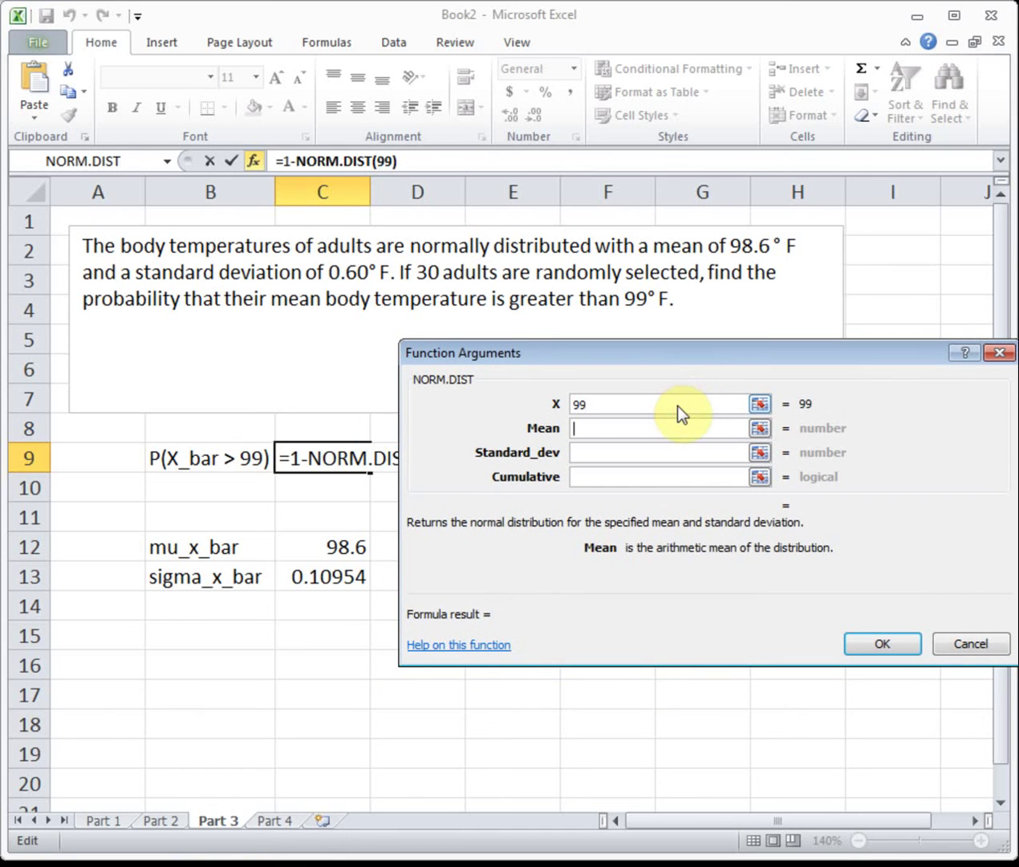
pyautogui.write('98.6')
pyautogui.press('Tab')
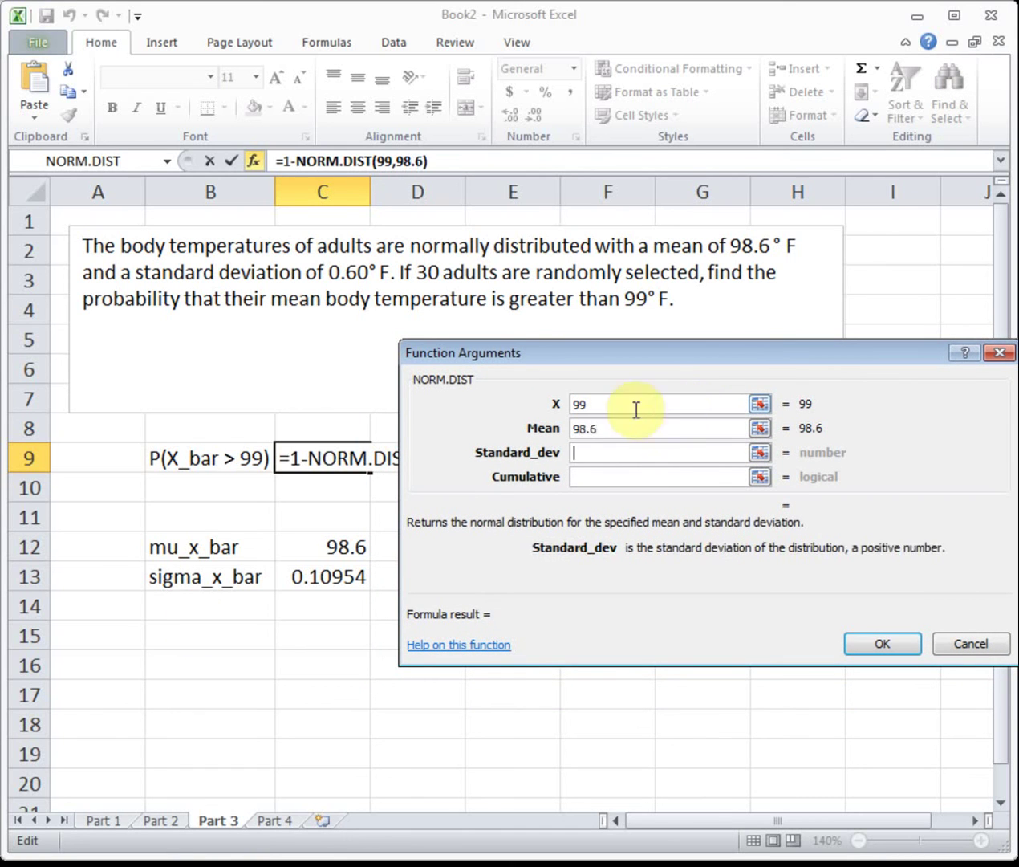
pyautogui.click(322, 575)
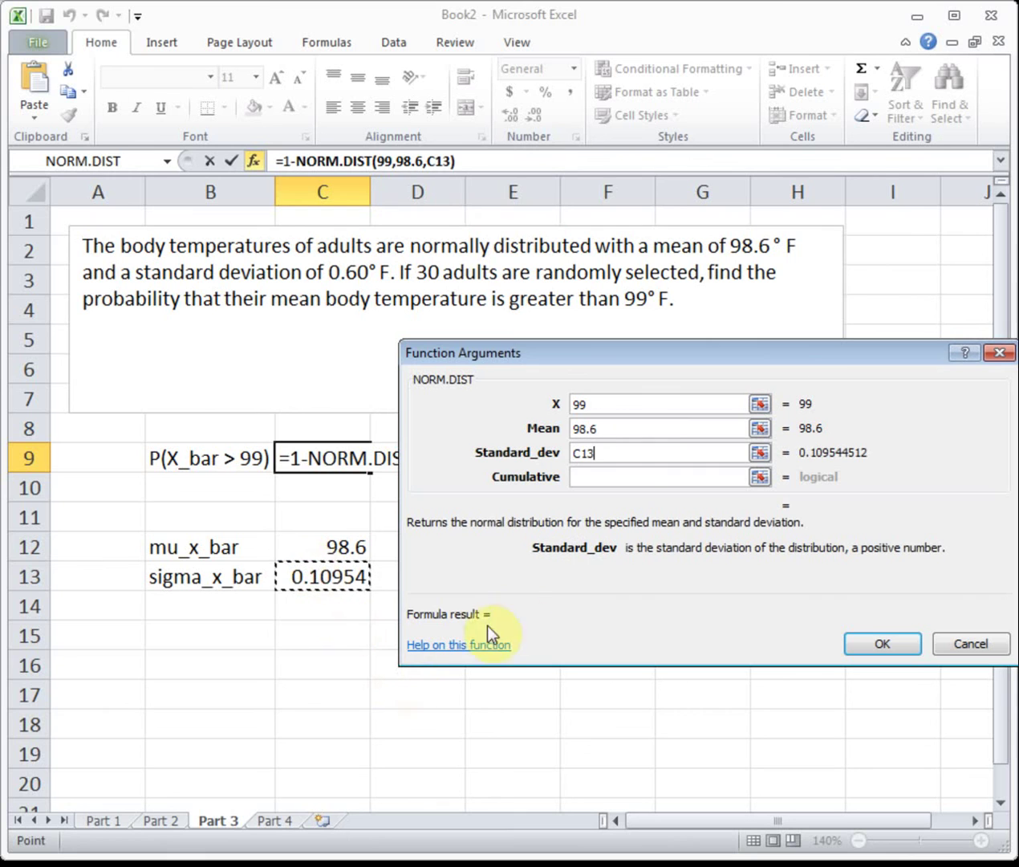
pyautogui.click(625, 480)
pyautogui.write('true')
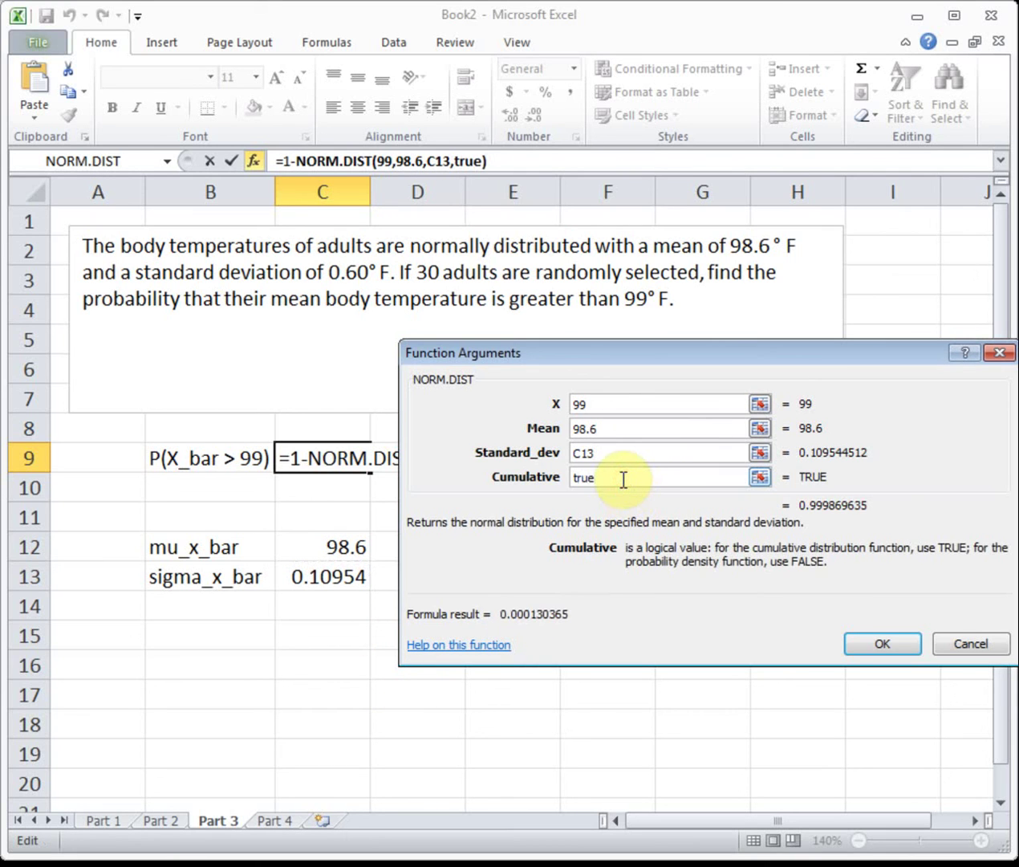
pyautogui.press('Return')
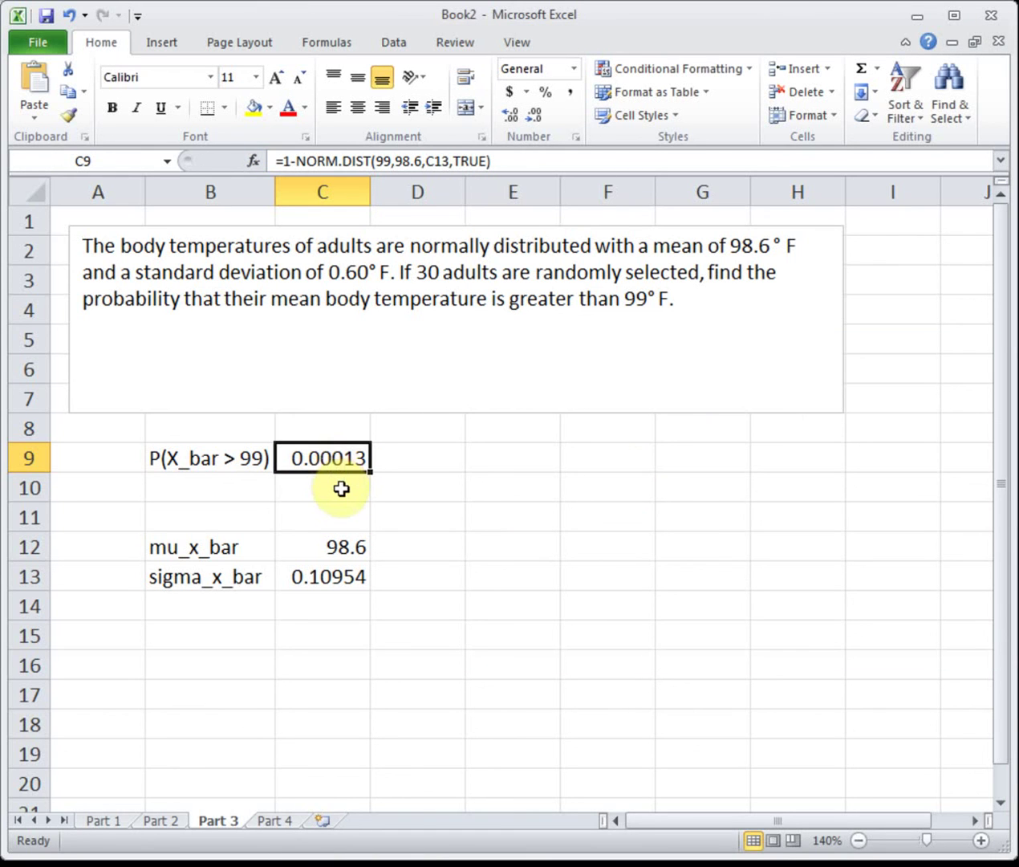
pyautogui.click(258, 478)
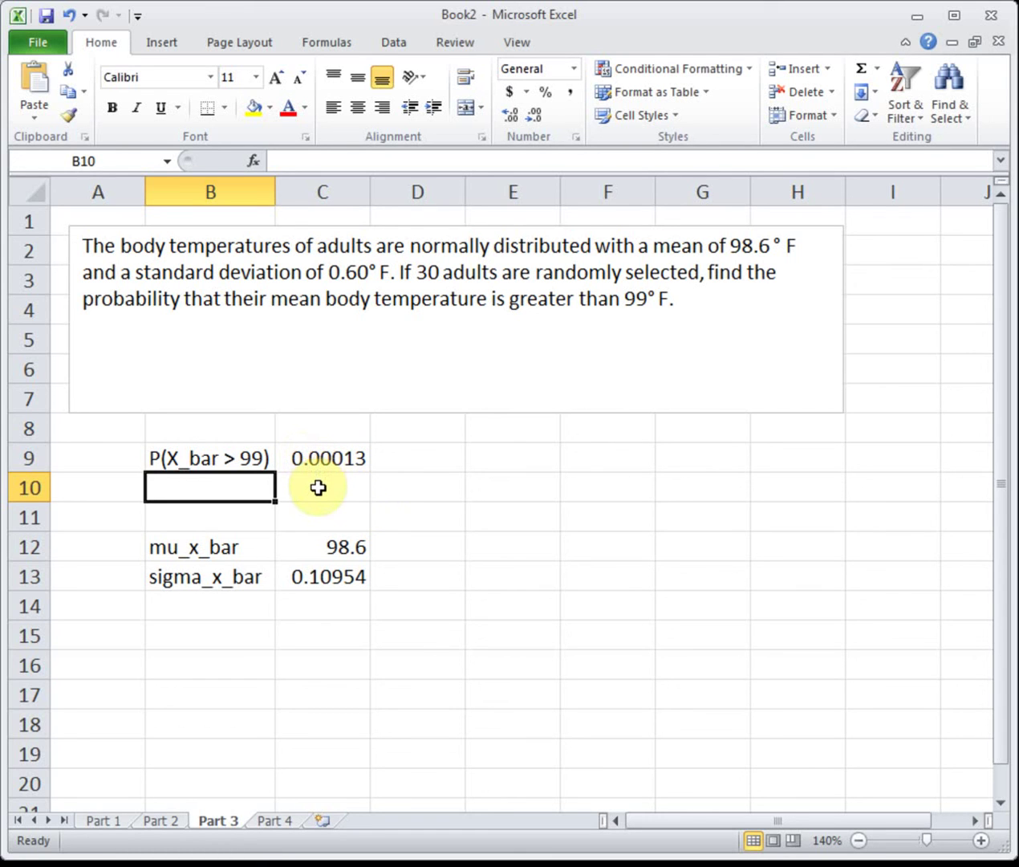
# On the Part 4 sheet, label cell B8 P(98<X-bar<99) and widen column B so the label fits
pyautogui.click(273, 818)
pyautogui.click(166, 440)
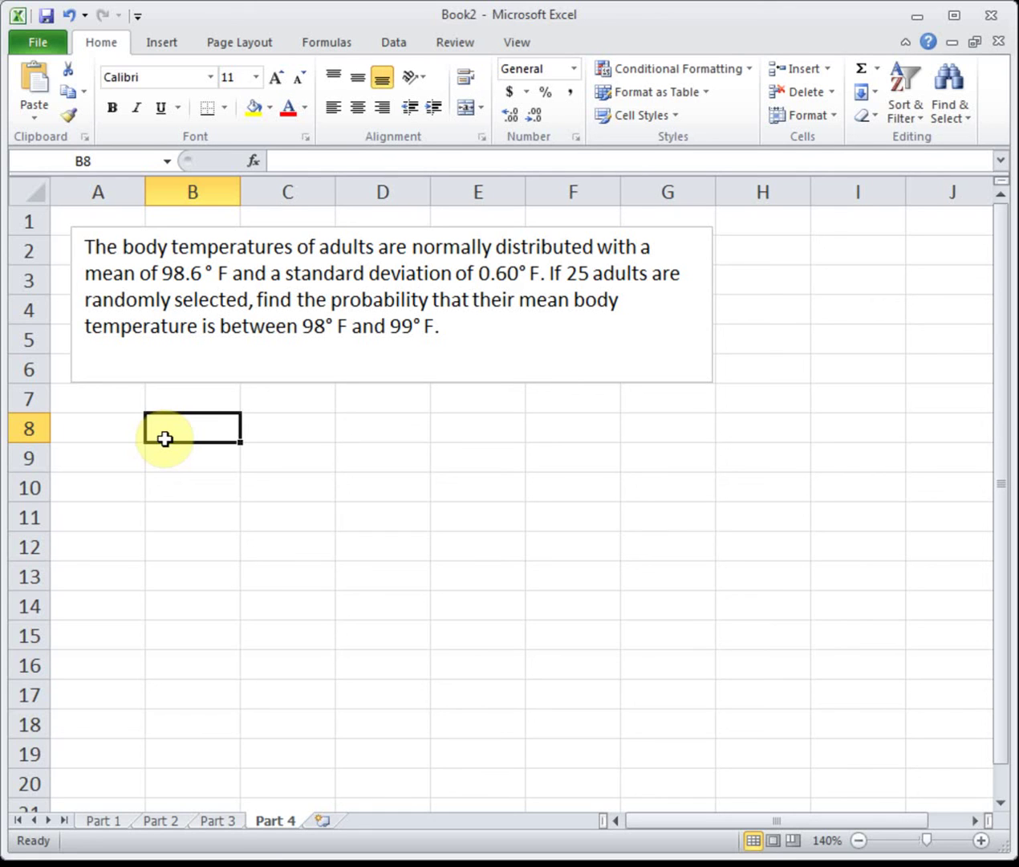
pyautogui.write('P(98')
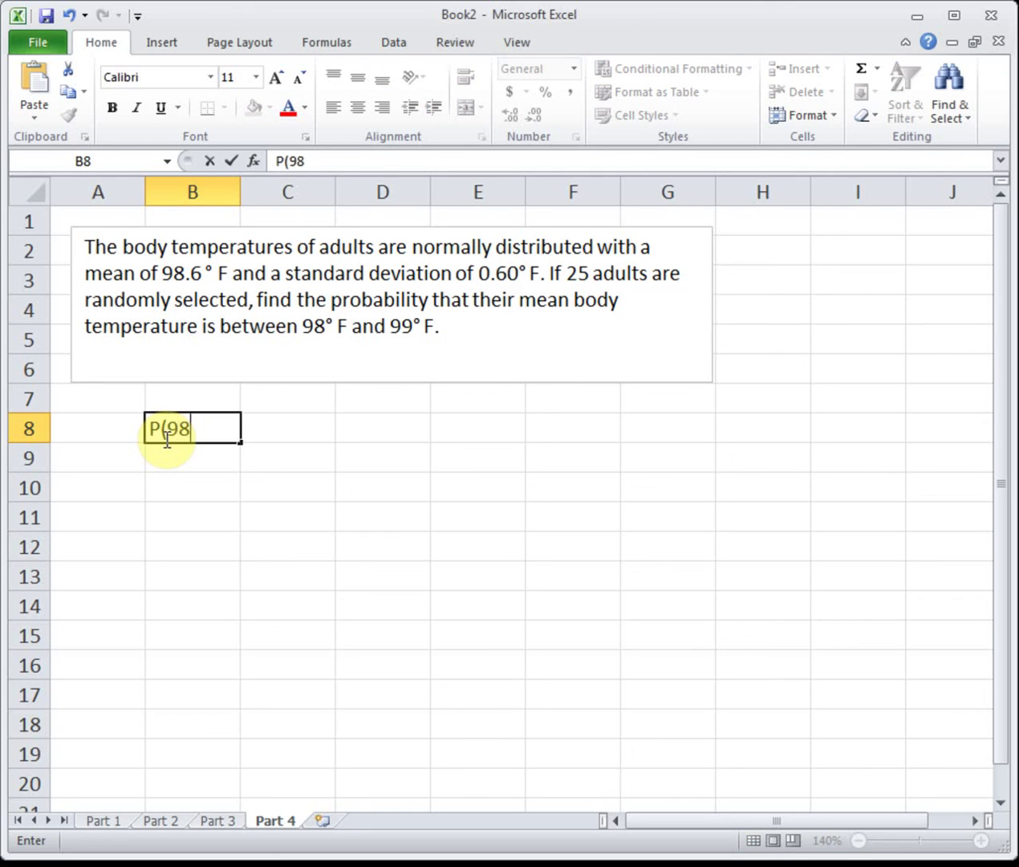
pyautogui.write('<X-bar<99)')
pyautogui.press('Return')
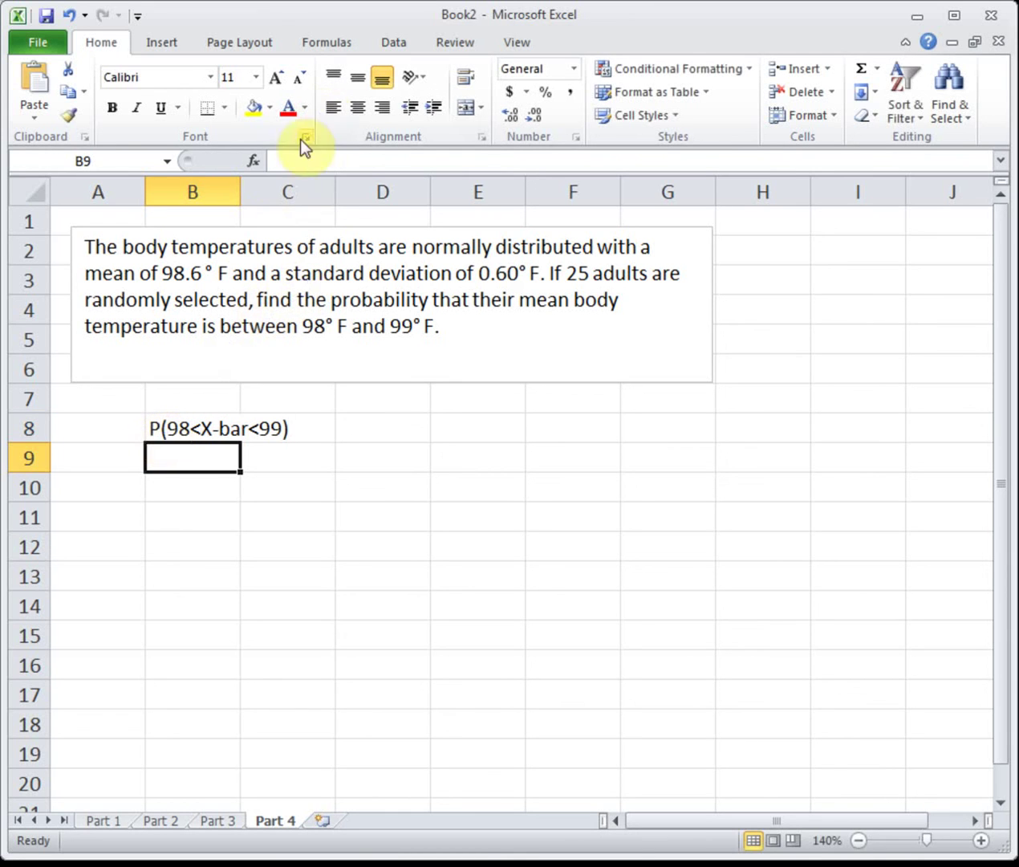
pyautogui.moveTo(240, 191); pyautogui.dragTo(296, 193)
# Enter the labels mu_x_bar in B11 and sigma_x_bar in B12
pyautogui.click(202, 490)
pyautogui.click(202, 514)
pyautogui.write('mu_x_bar')
pyautogui.press('Return')
pyautogui.write('sigma_x_bar')
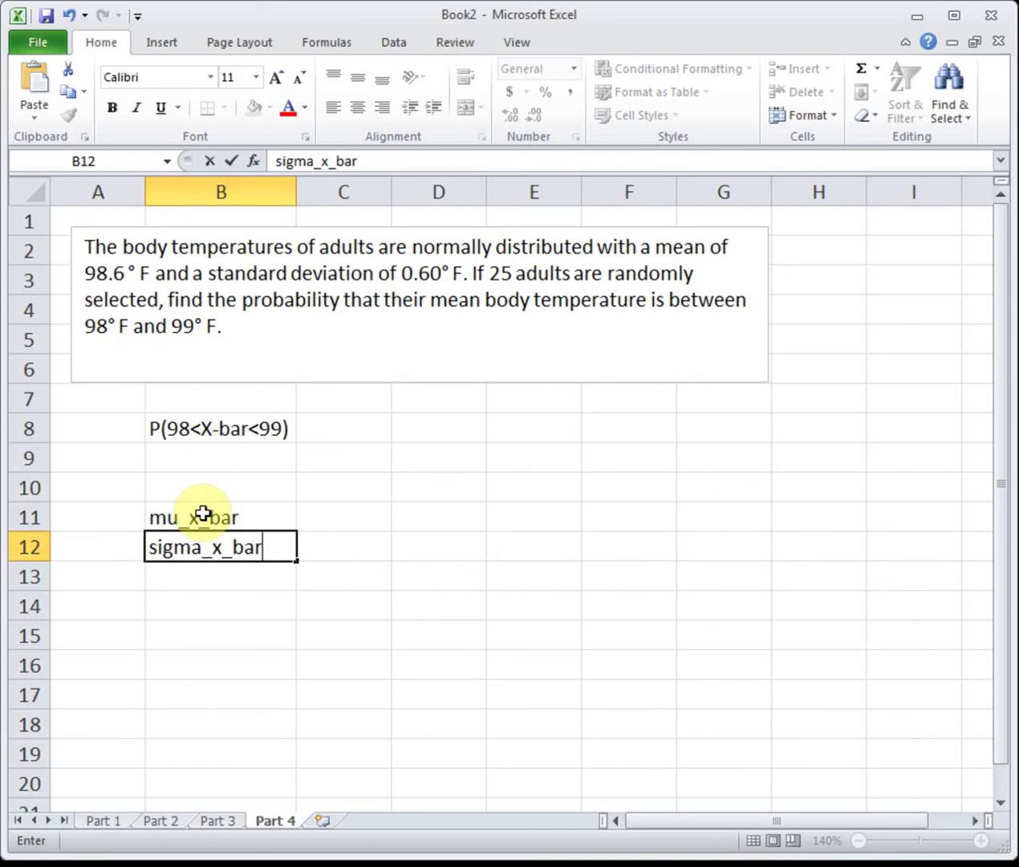
# Enter 98.6 in C11 beside mu_x_bar and the formula =.6/sqrt(25) in C12 beside sigma_x_bar
pyautogui.press('Up')
pyautogui.press('Right')
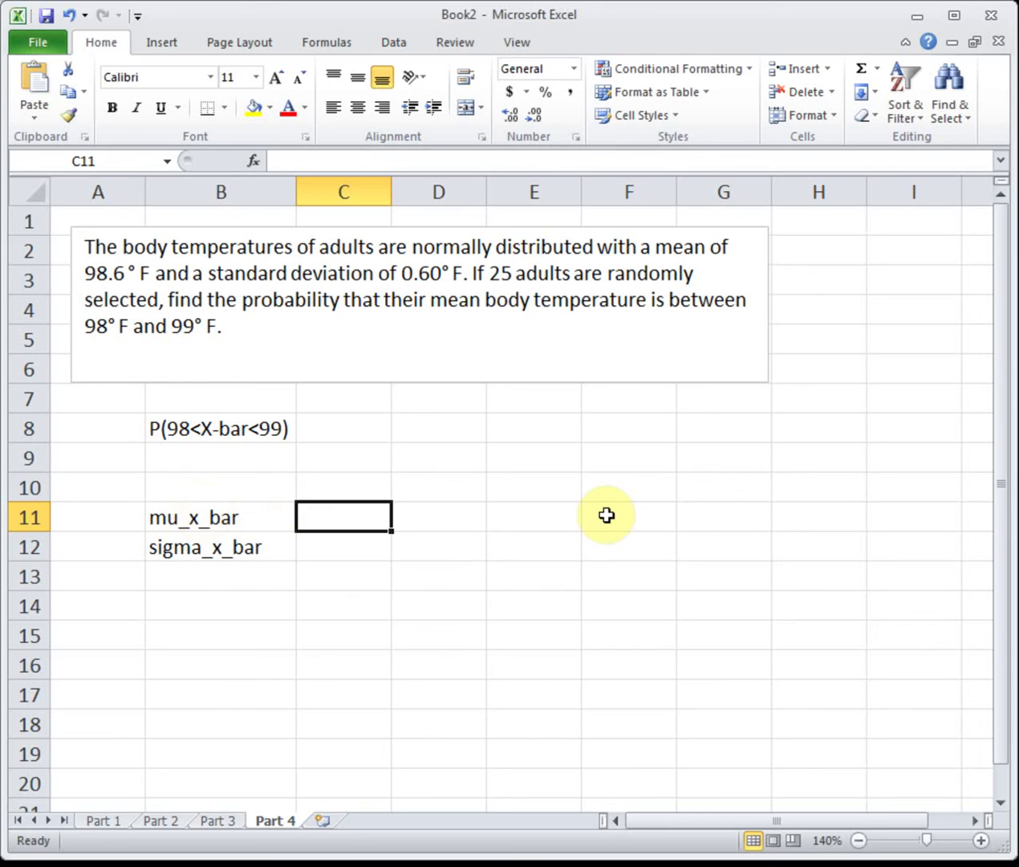
pyautogui.write('98.6')
pyautogui.press('Return')
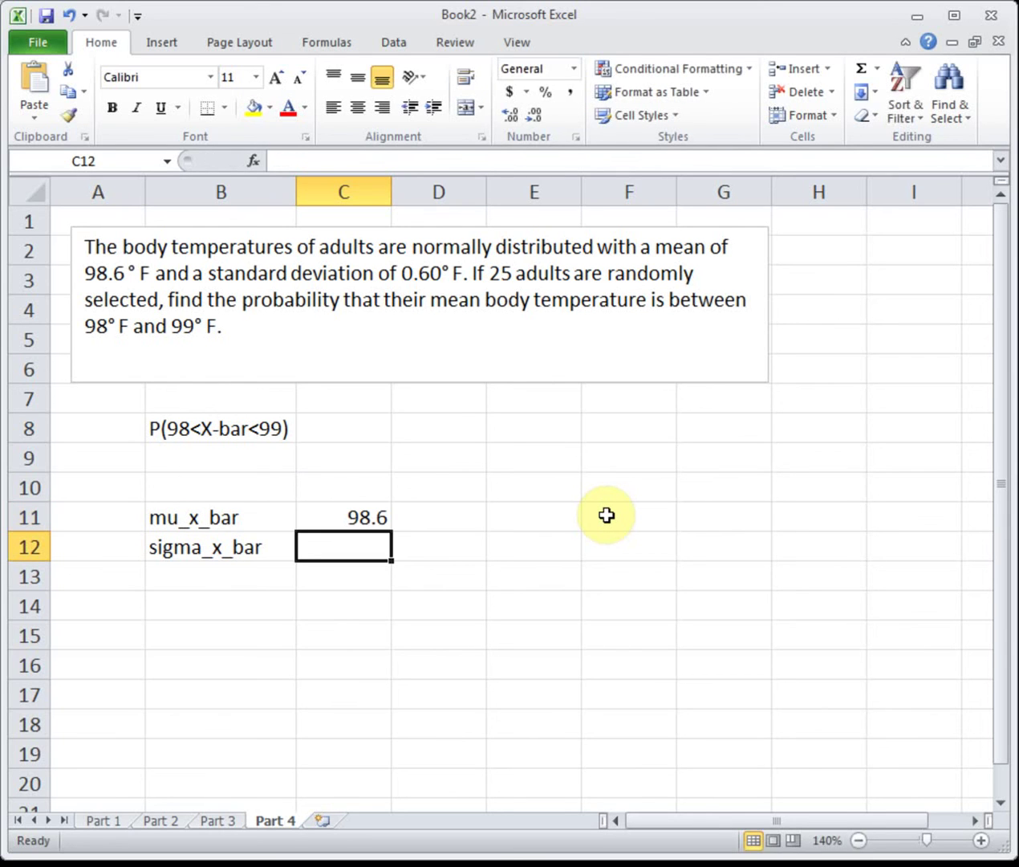
pyautogui.write('=.6/')
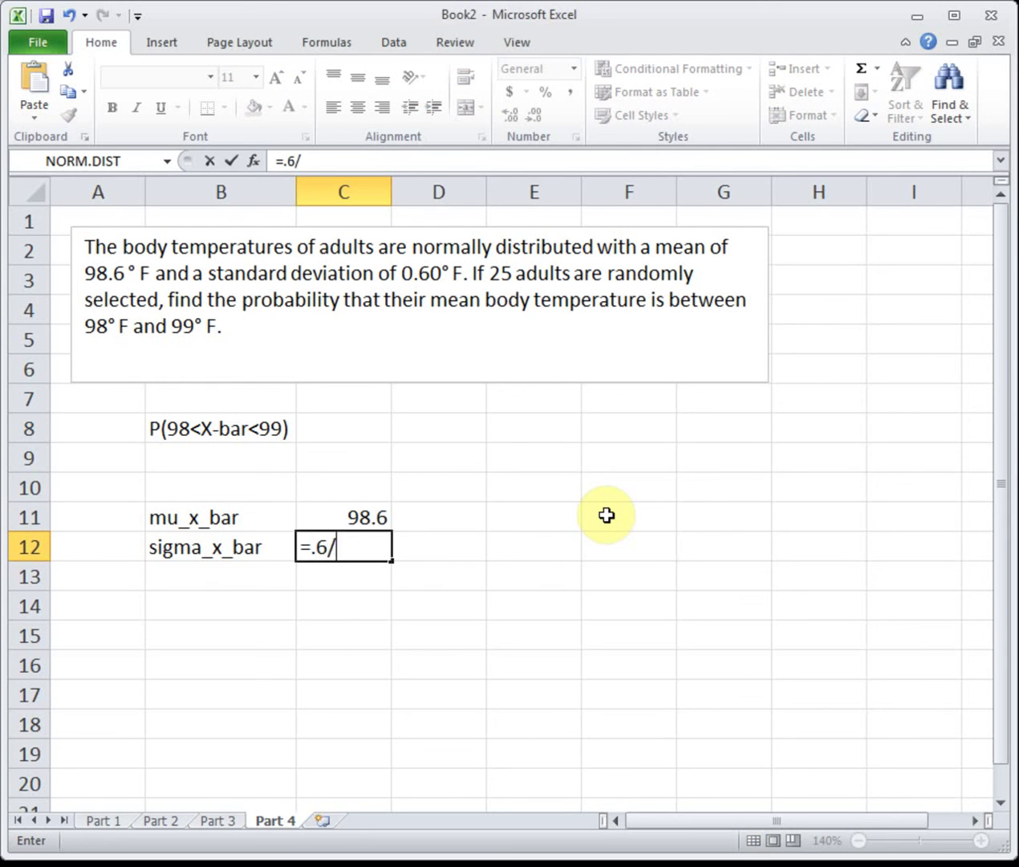
pyautogui.write('sqrt(25)')
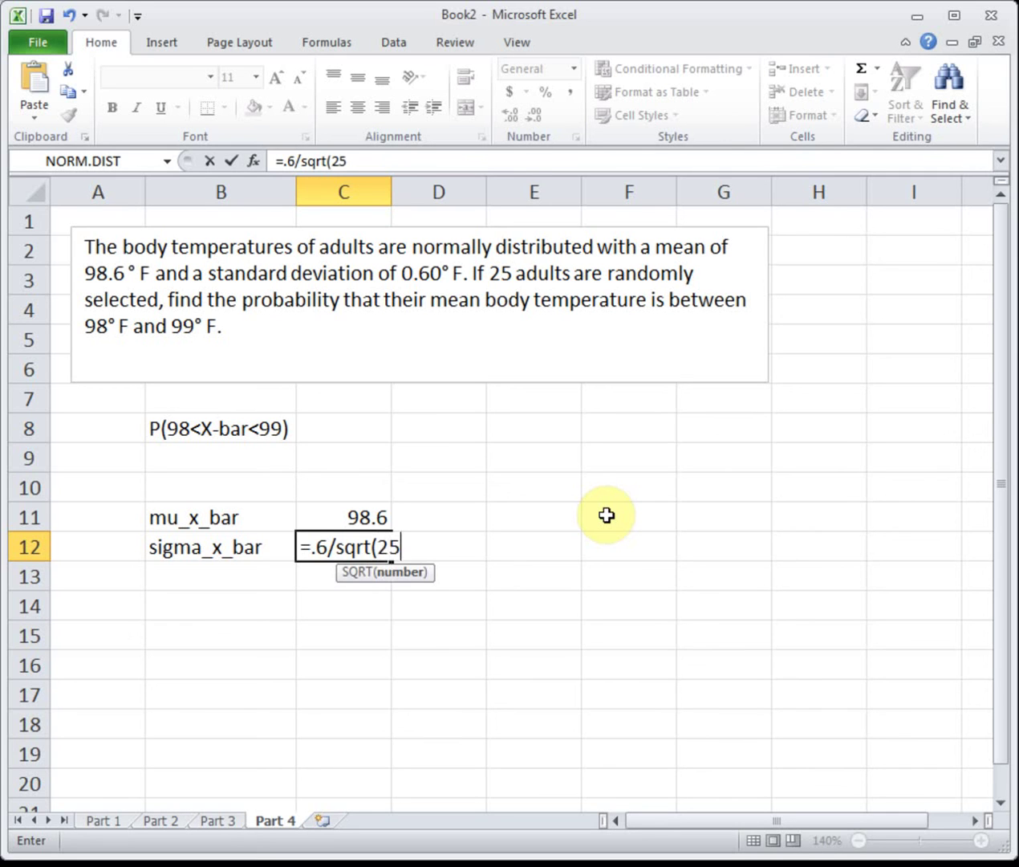
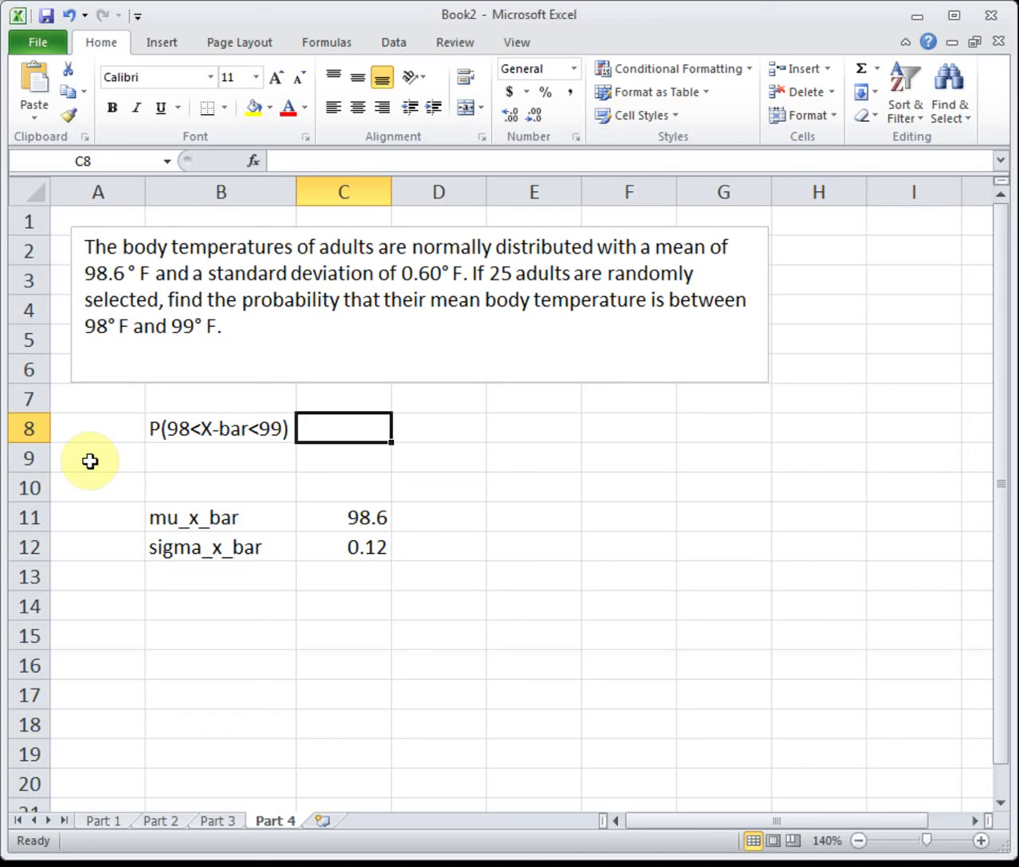
# Insert the statistical function NORM.DIST in cell C8 beside the P(98<X-bar<99) label
pyautogui.click(256, 161)
pyautogui.moveTo(913, 483); pyautogui.dragTo(917, 512)
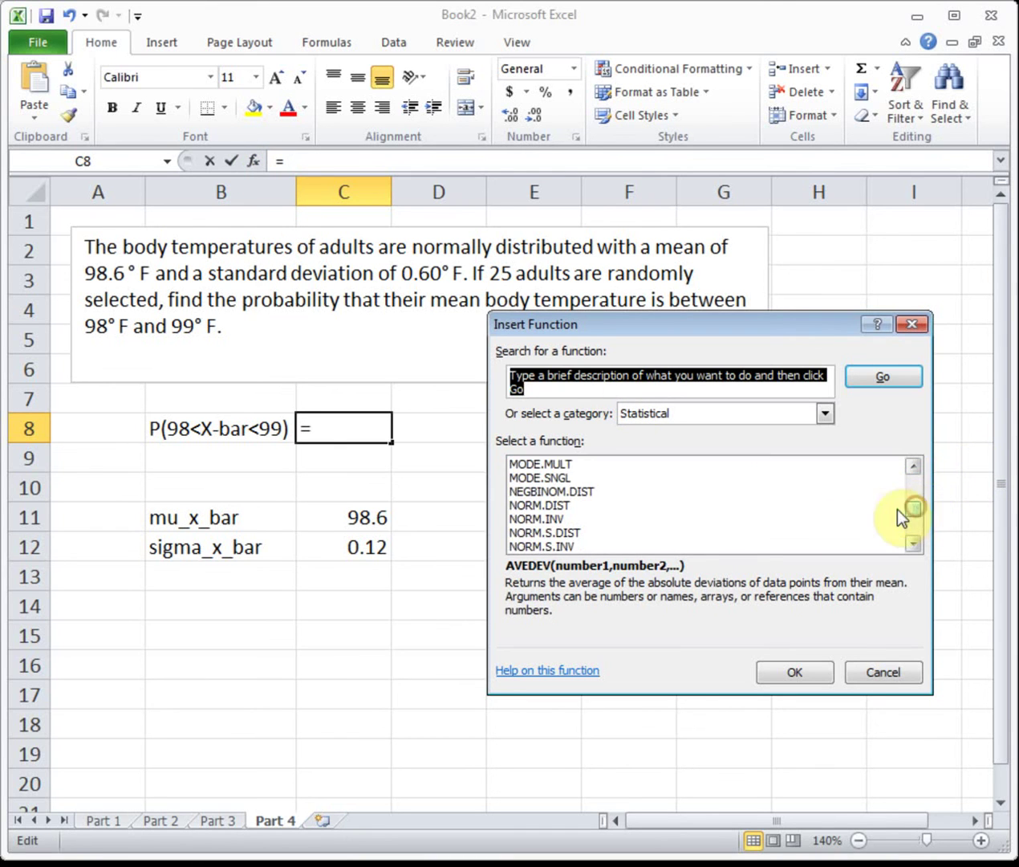
pyautogui.click(774, 519)
pyautogui.click(769, 506)
pyautogui.click(816, 668)
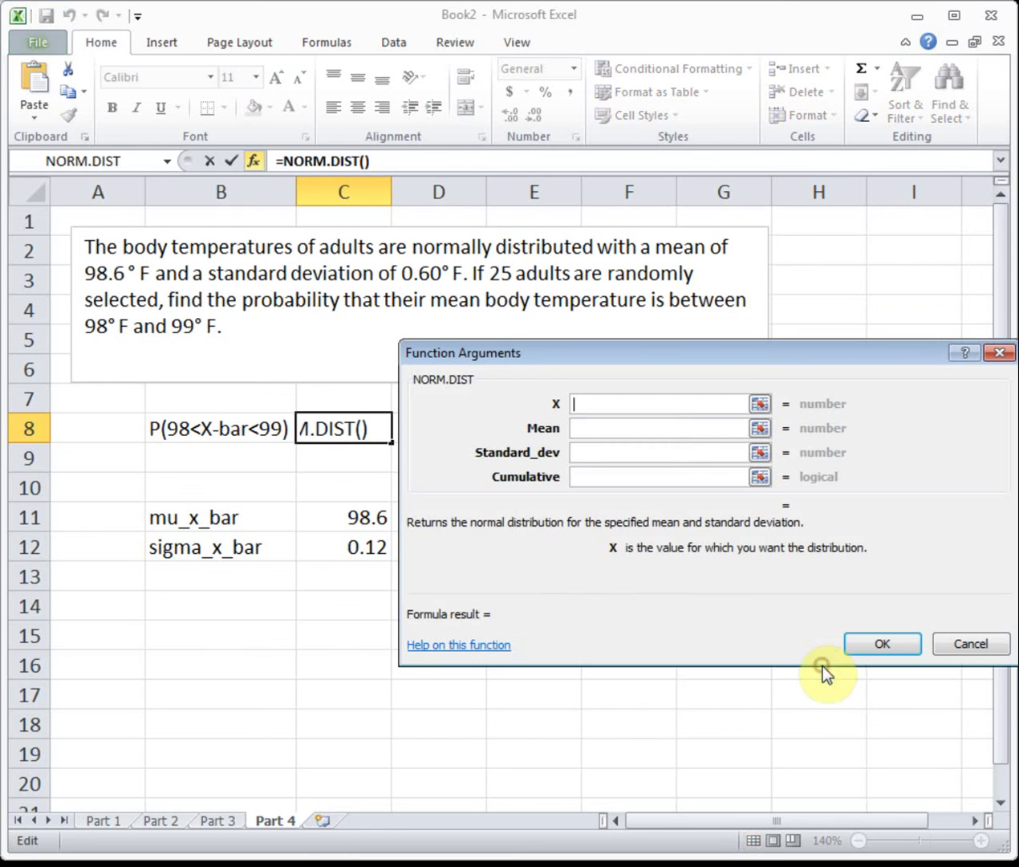
# Set the NORM.DIST arguments to X 99, mean from C11, standard deviation from C12 and cumulative true, and accept the formula
pyautogui.write('99')
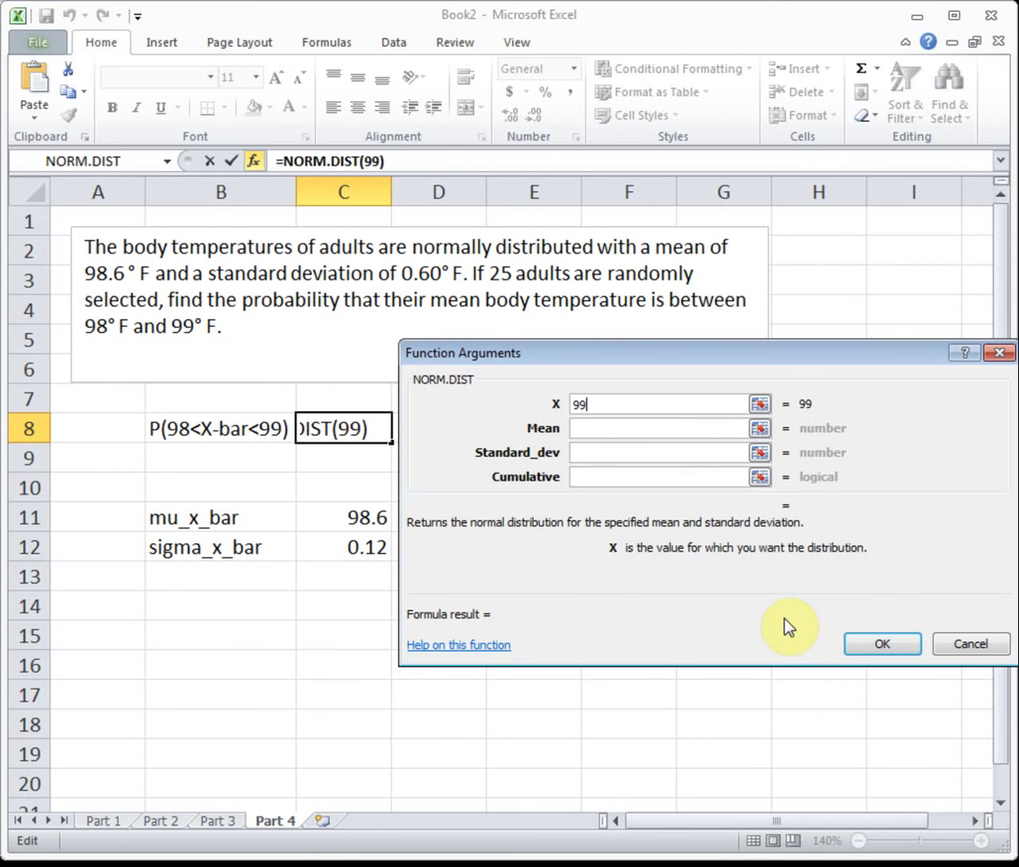
pyautogui.click(706, 428)
pyautogui.click(365, 518)
pyautogui.click(585, 454)
pyautogui.click(368, 547)
pyautogui.click(622, 476)
pyautogui.write('true')
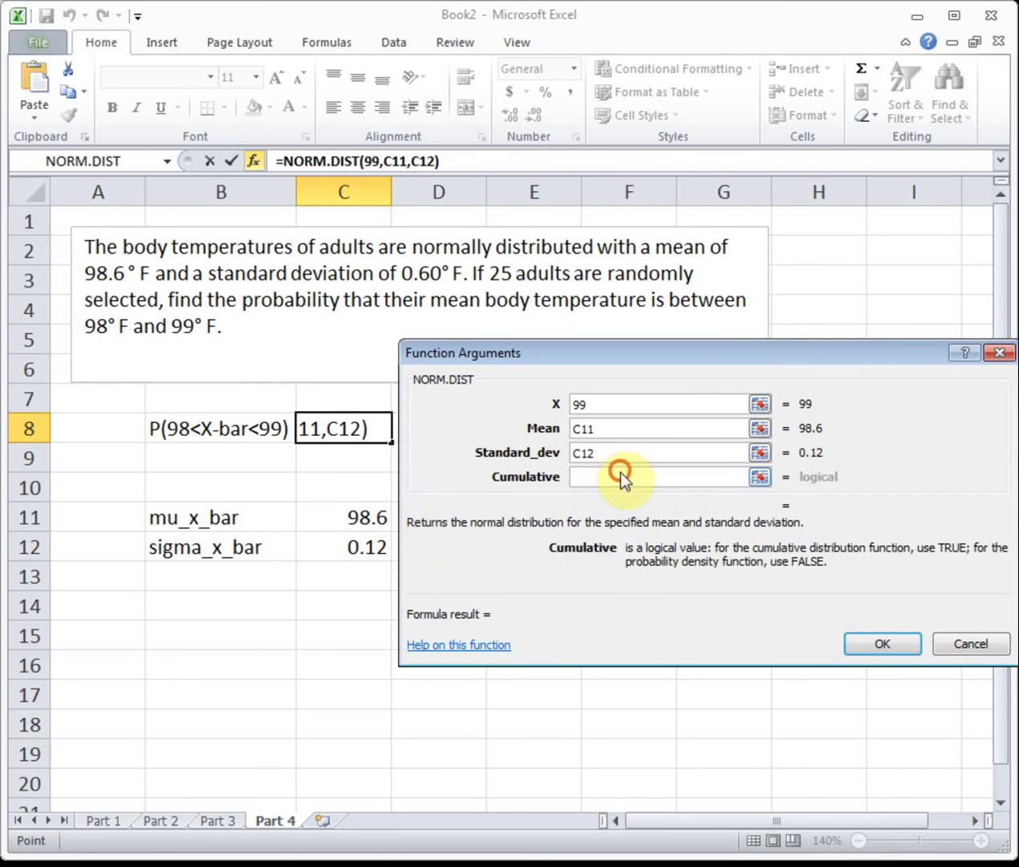
pyautogui.click(891, 648)
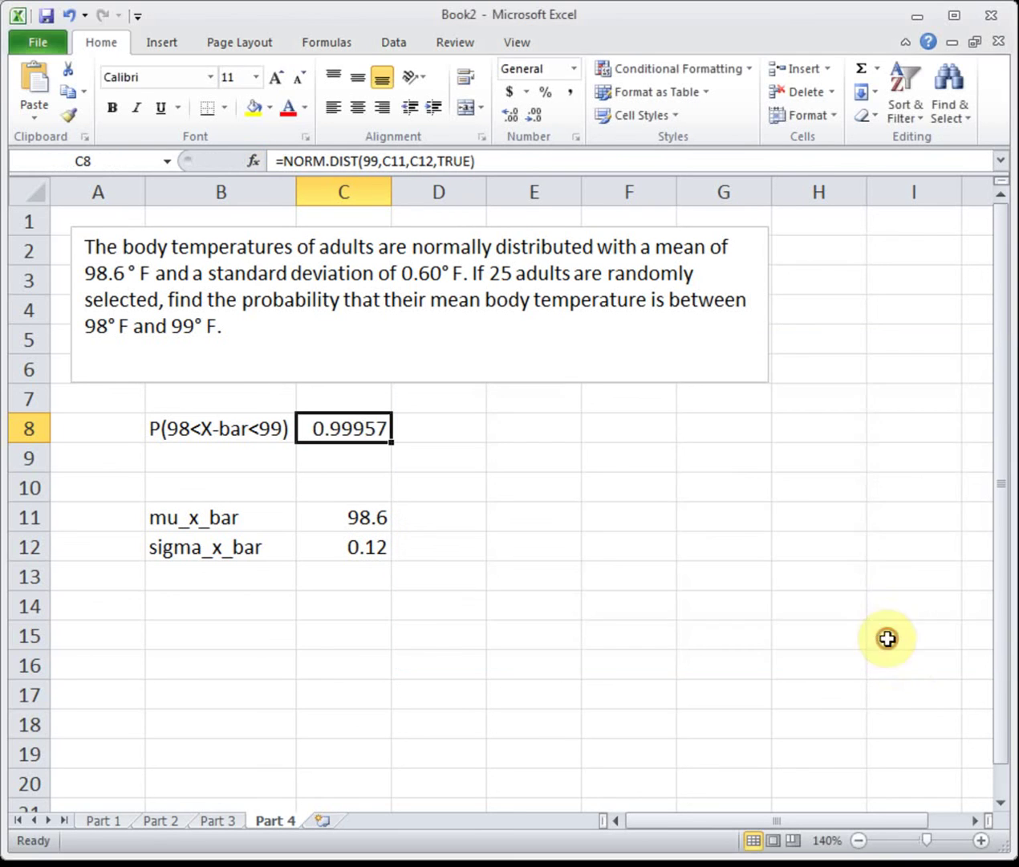
# Append a minus sign to the C8 formula and insert a second NORM.DIST function after it
pyautogui.click(520, 162)
pyautogui.write('-')
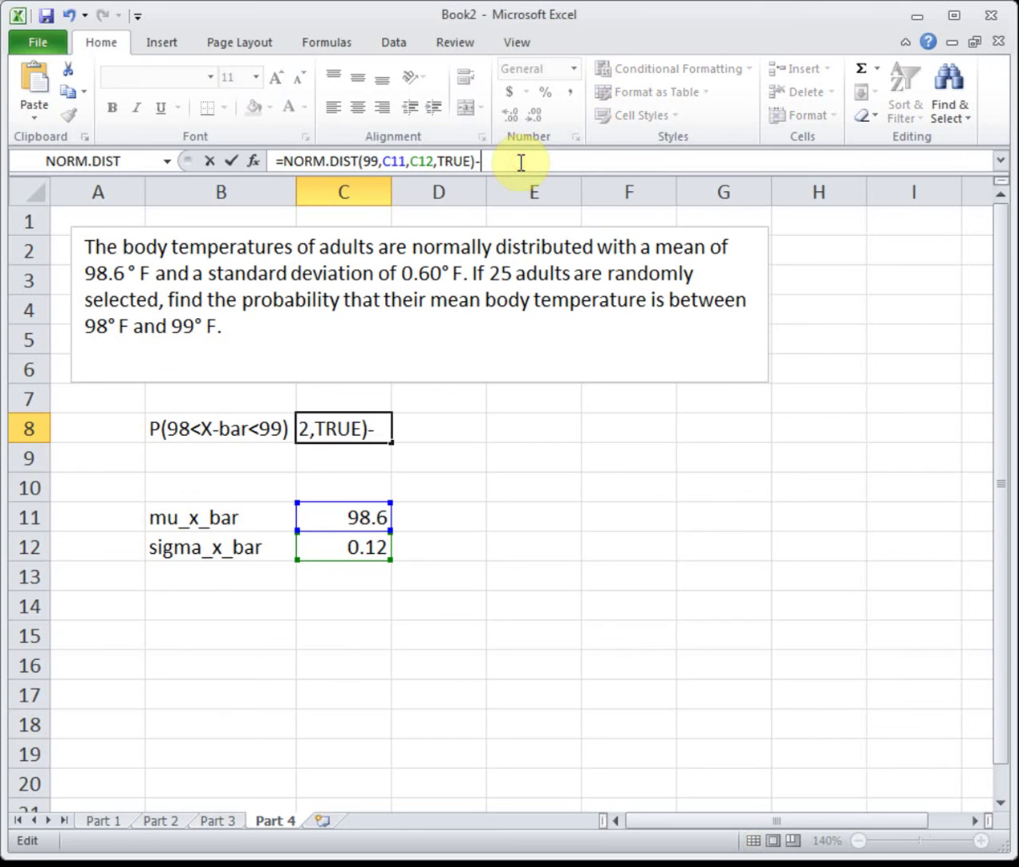
pyautogui.click(253, 161)
pyautogui.moveTo(913, 482); pyautogui.dragTo(918, 513)
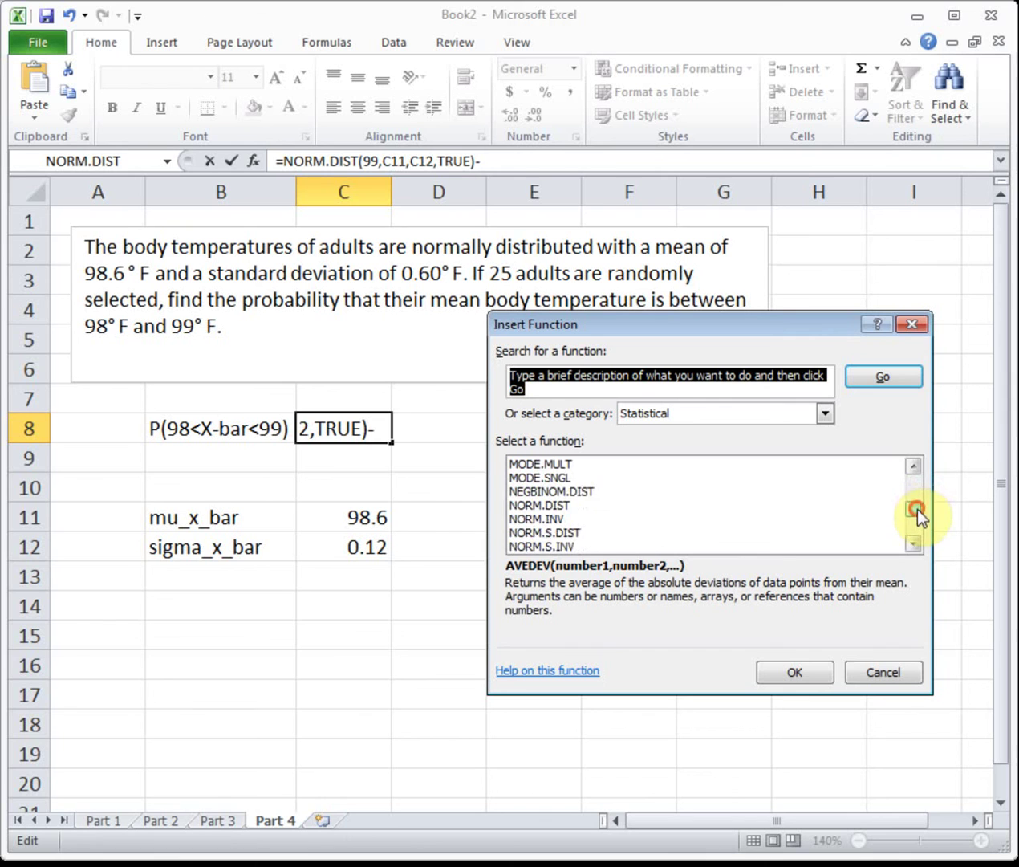
pyautogui.click(580, 506)
pyautogui.click(825, 679)
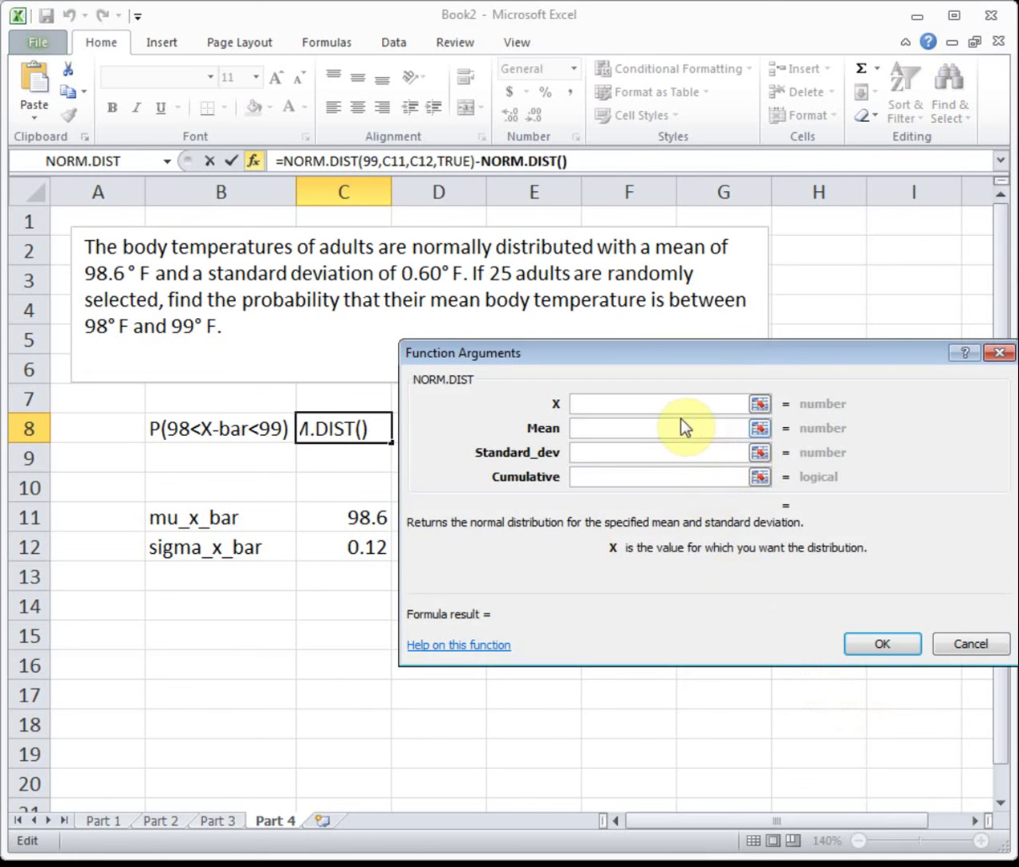
# Give the second NORM.DIST X 98, mean from C11, standard deviation from C12 and cumulative true, and accept the formula
pyautogui.write('98')
pyautogui.press('Tab')
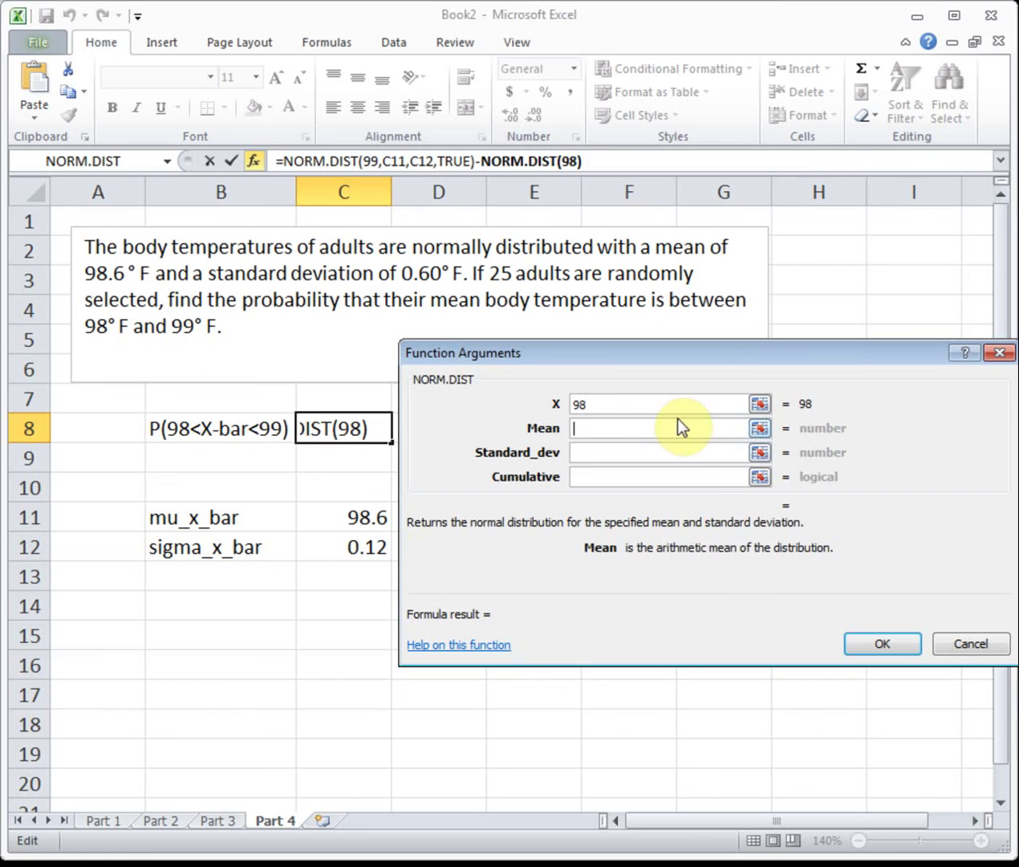
pyautogui.click(349, 517)
pyautogui.click(637, 452)
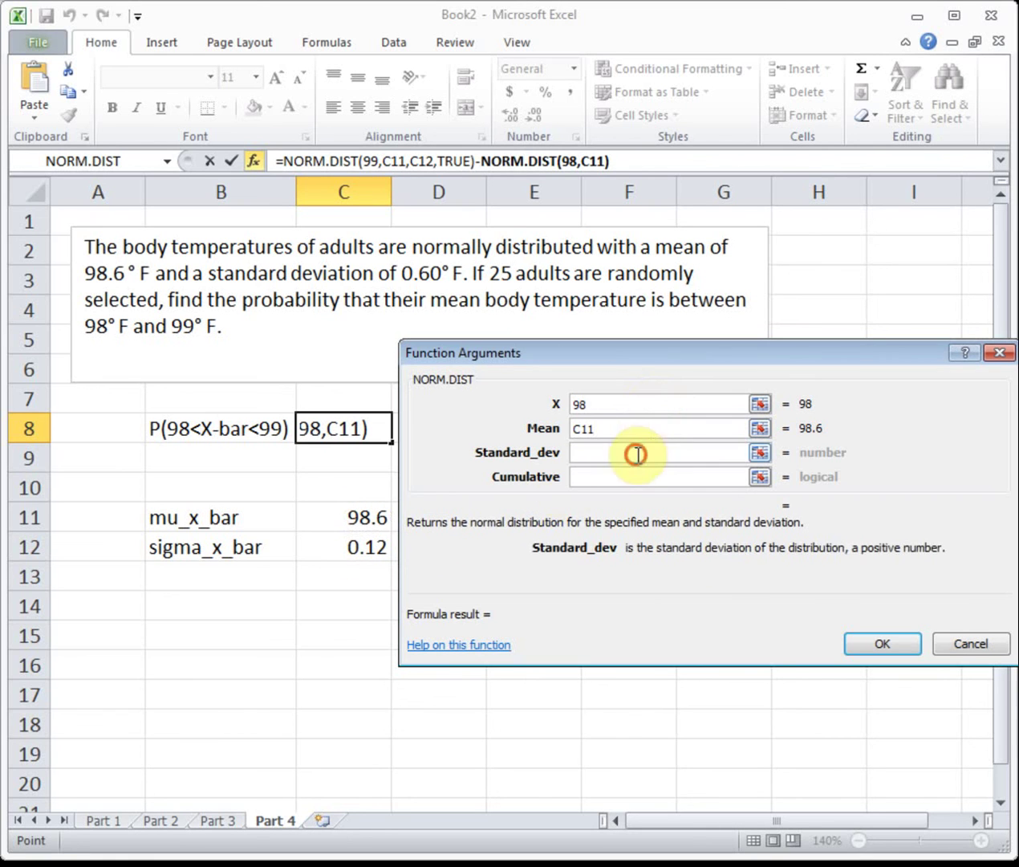
pyautogui.click(346, 550)
pyautogui.click(597, 475)
pyautogui.write('true')
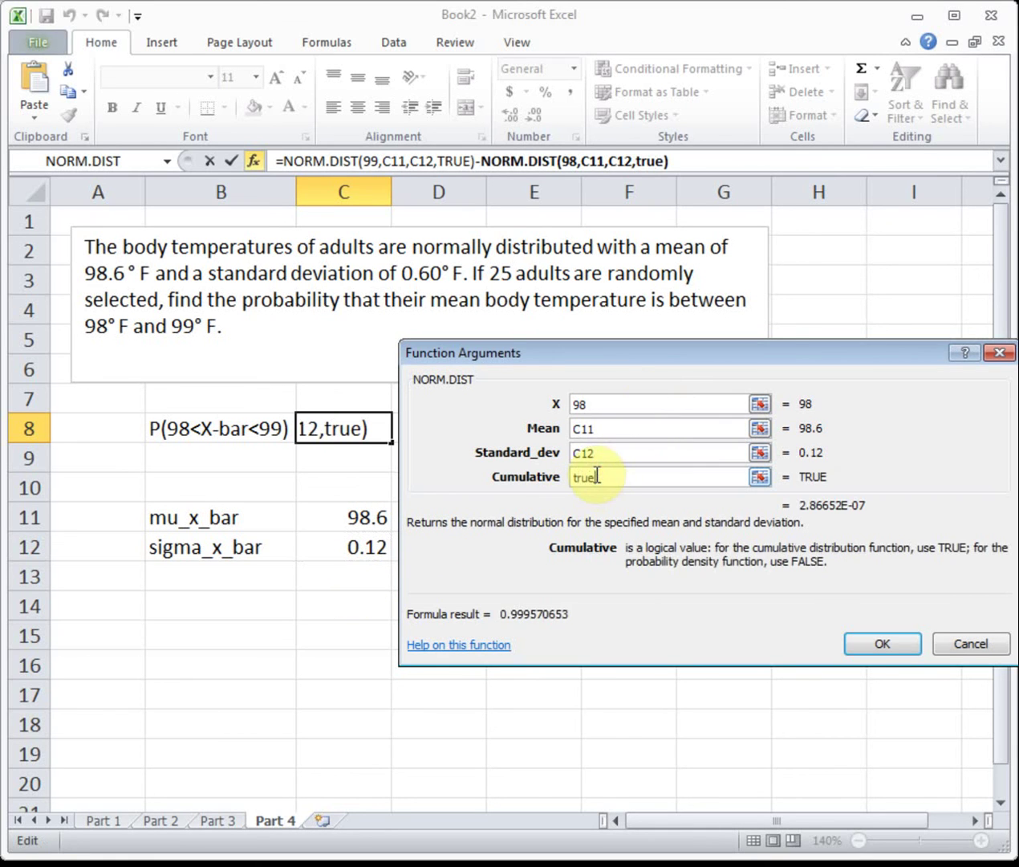
pyautogui.click(910, 644)
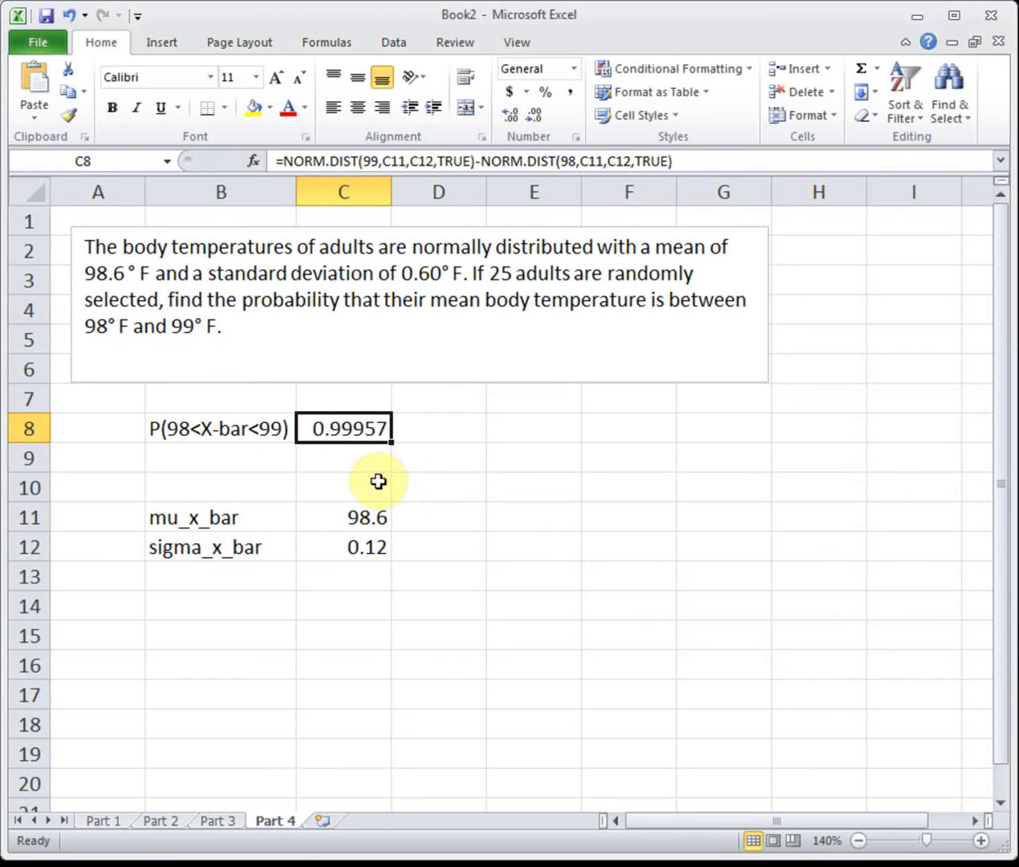